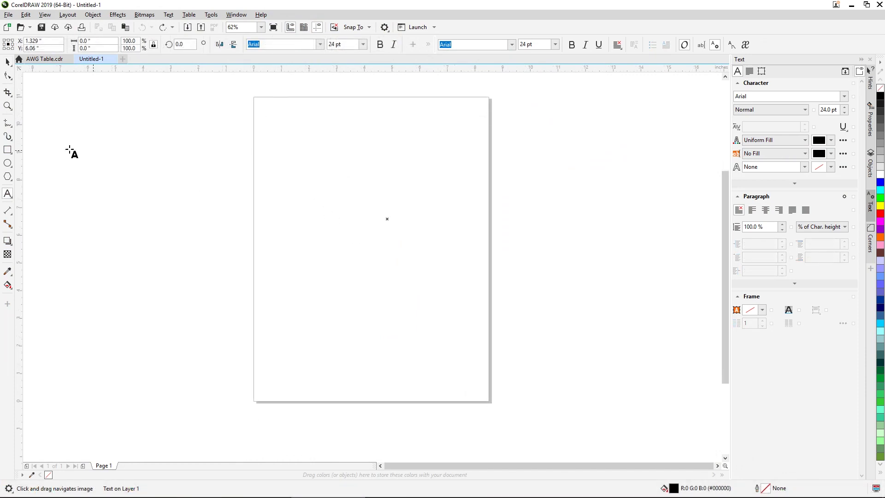
Draw a table with 3 rows and 4 columns, about 3.88 by 4.4 inches, in the middle of the page.
click(10, 195)
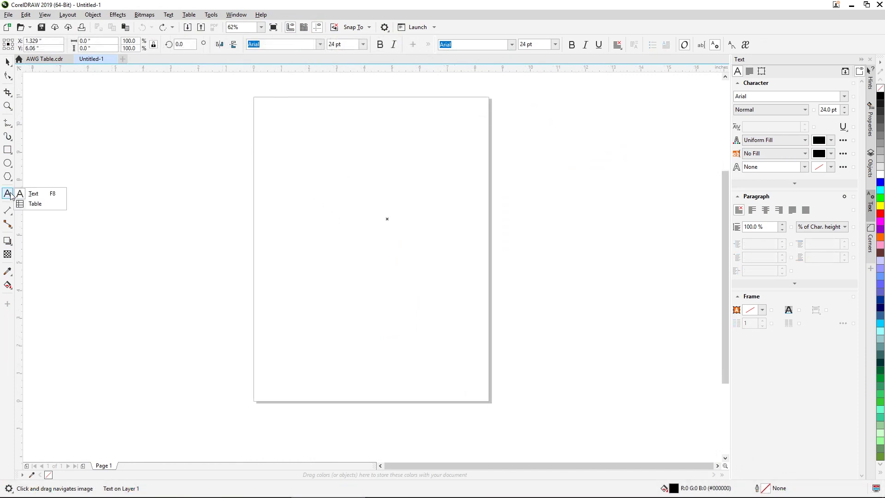
click(35, 204)
drag(312, 157, 422, 281)
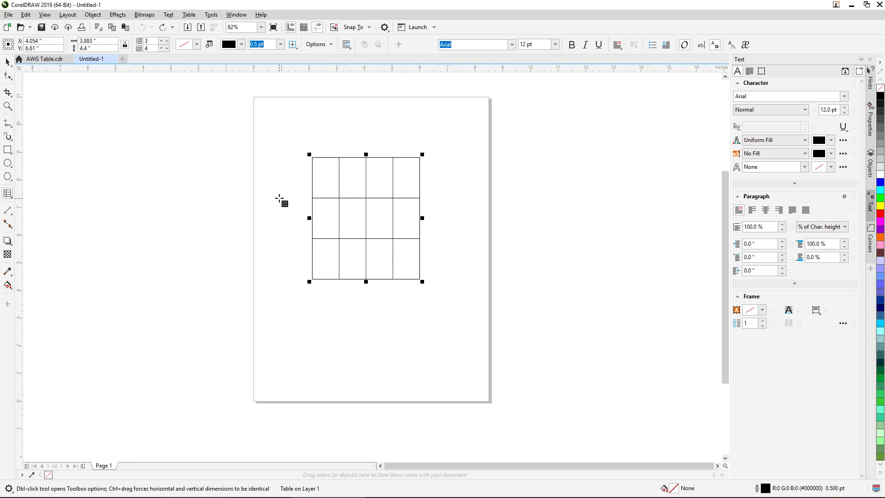
Try to set the table's width to 1.375 inches and its height to 2.875 inches.
drag(107, 40, 57, 39)
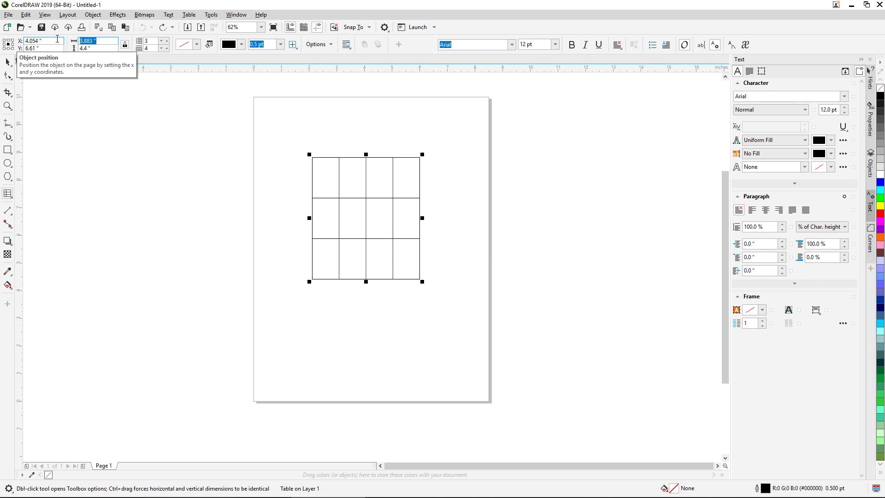
text(1.375)
key(Tab)
text(2.875)
key(Tab)
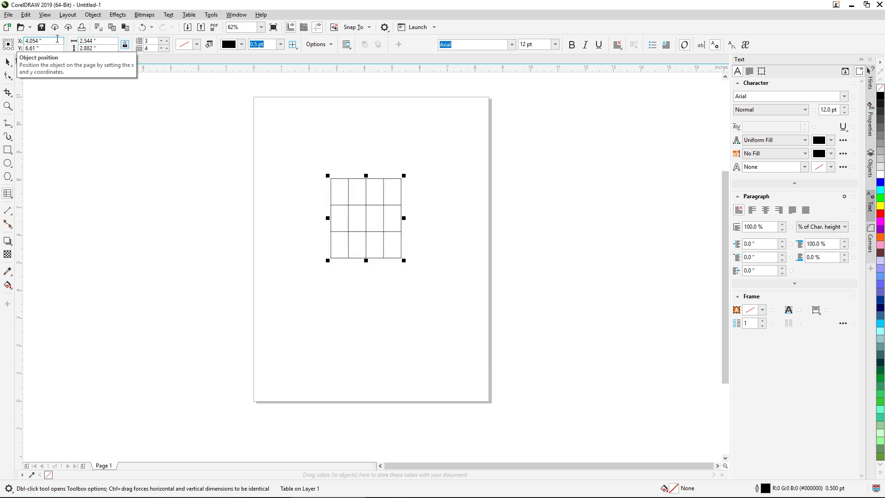
Set the table's number of rows to 12.
key(Tab)
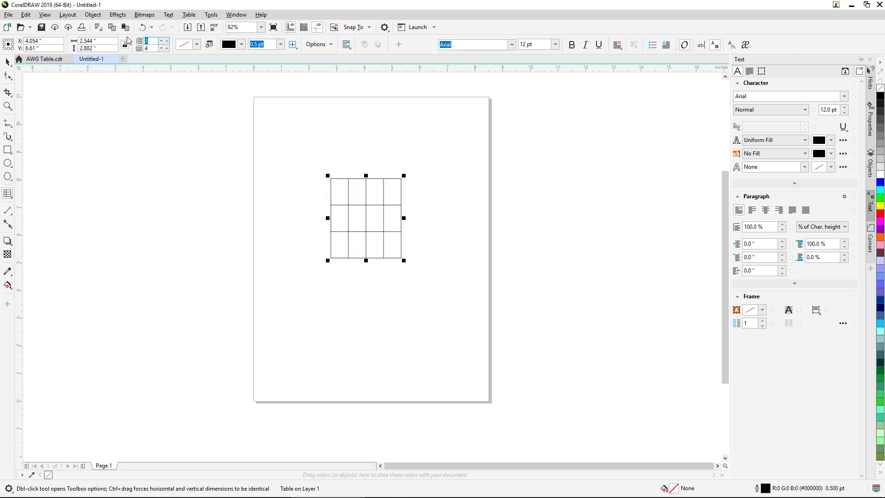
text(12)
key(Tab)
key(Tab)
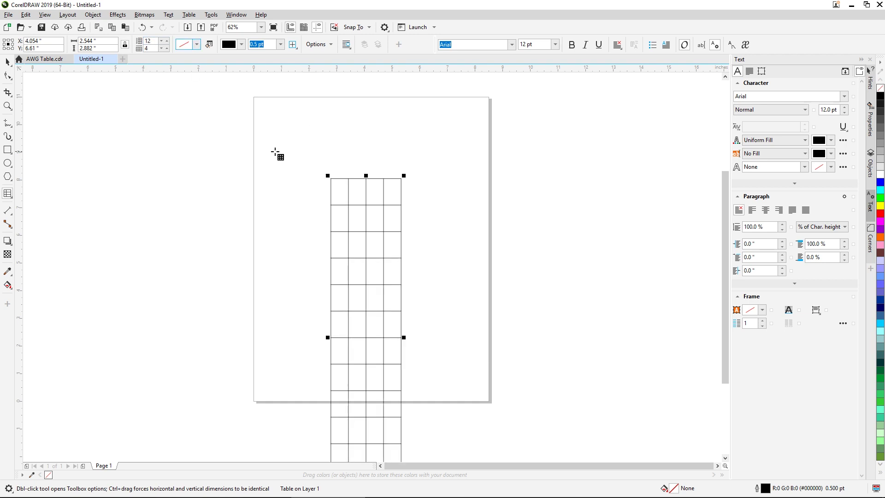
Resize the 12-row table by entering a width of 1.375 inches and then a height of 2.88 inches.
click(97, 41)
text(1.375)
key(Tab)
text(2.88)
key(Return)
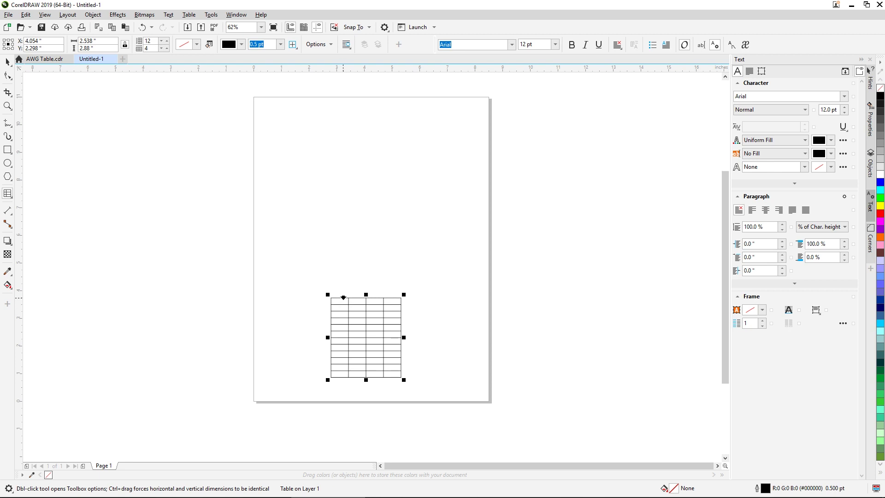
Move the resized table up from the lower part of the page to about its middle.
click(7, 62)
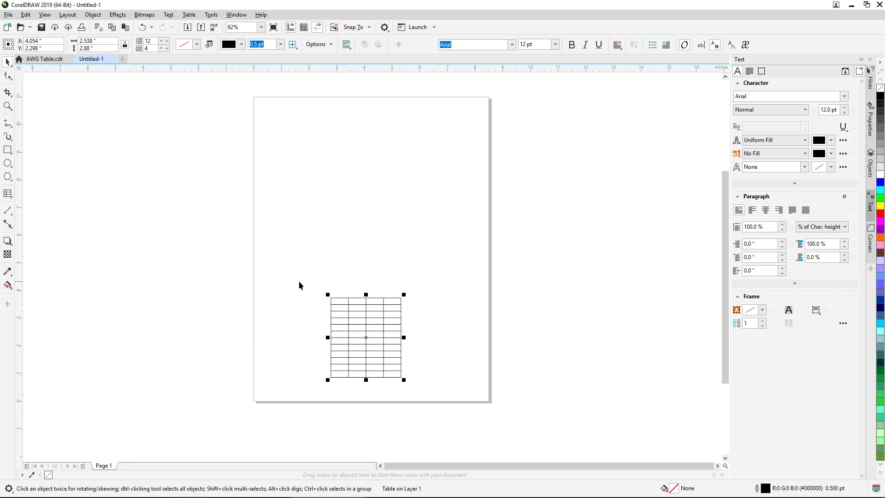
drag(355, 296, 350, 195)
scroll(364, 230, up, 2)
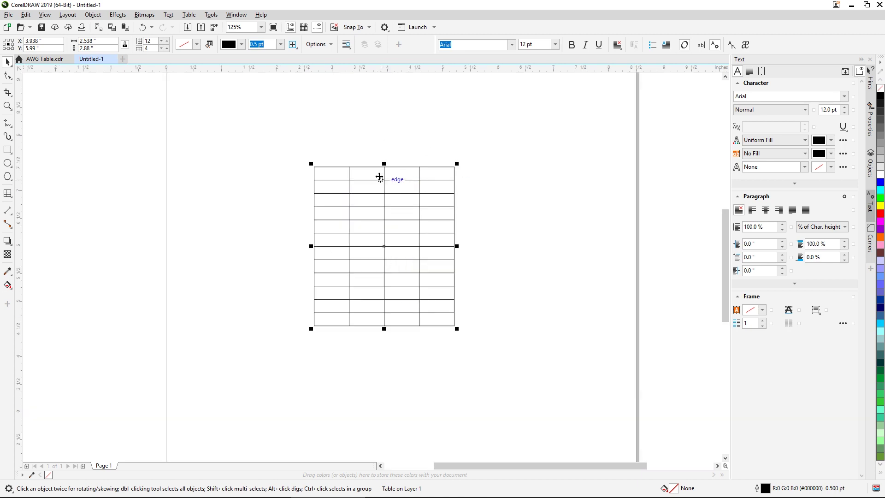
Merge the last two cells of the table's first row.
key(t)
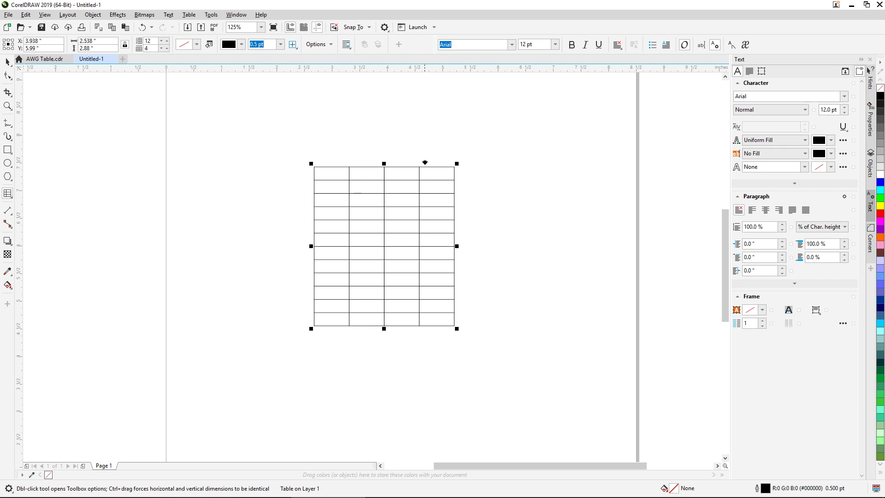
click(398, 173)
drag(398, 173, 429, 177)
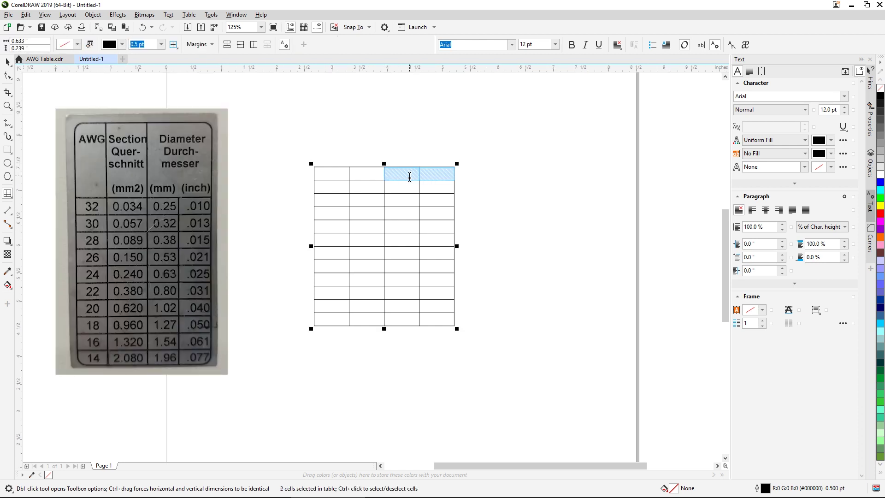
right_click(410, 176)
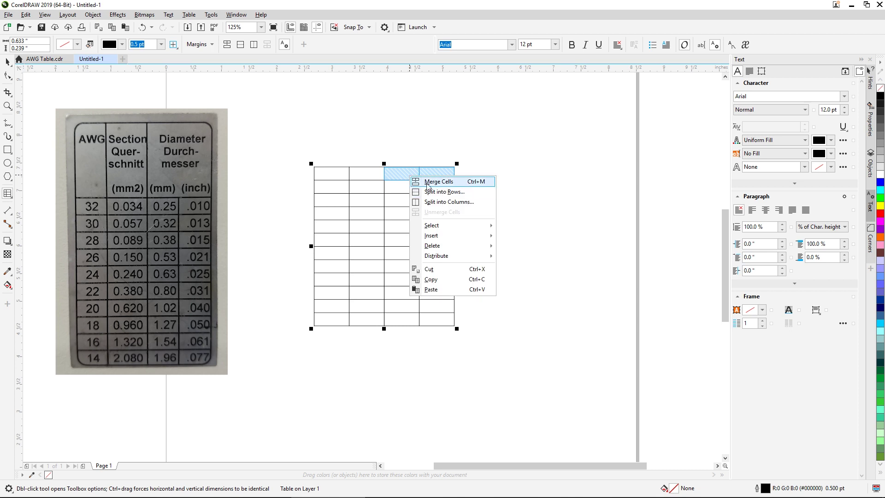
click(438, 182)
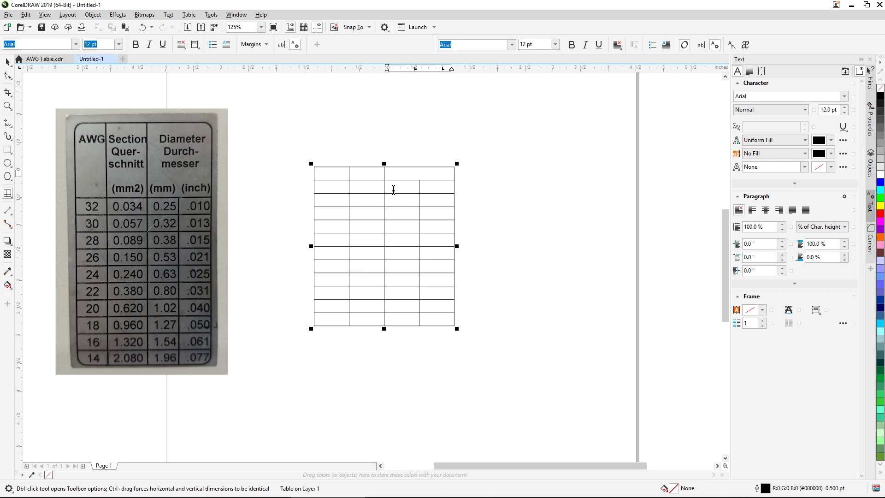
Place the text cursor in the first cell of the table's top row with the Text tool.
click(328, 172)
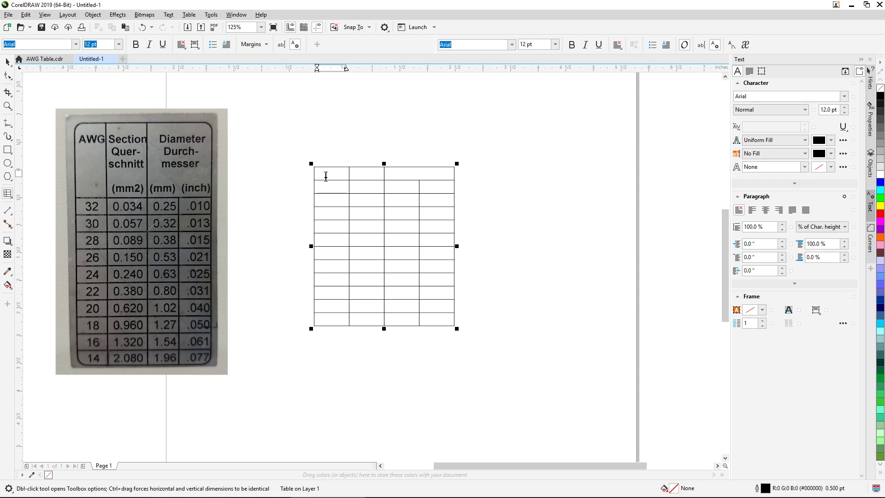
click(13, 196)
click(28, 192)
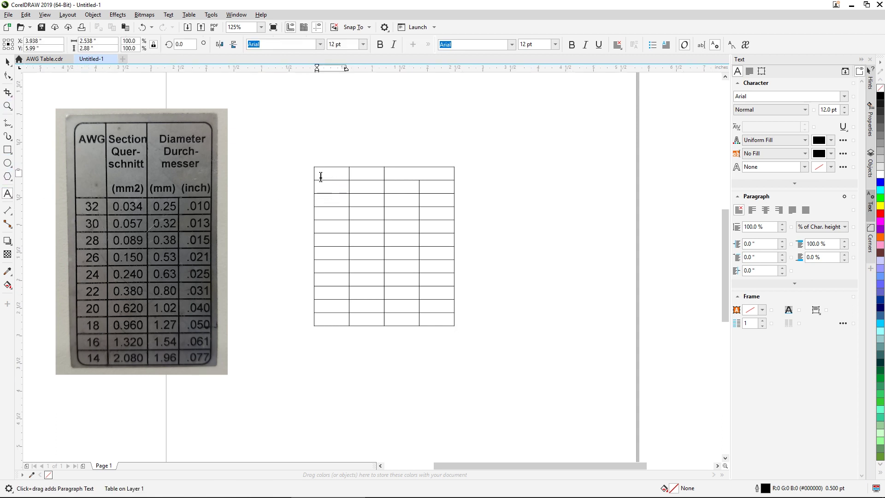
click(321, 176)
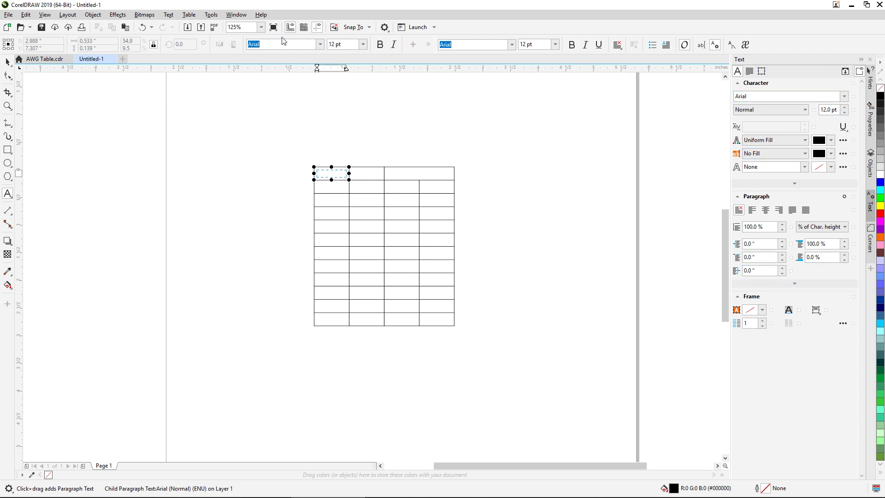
click(236, 15)
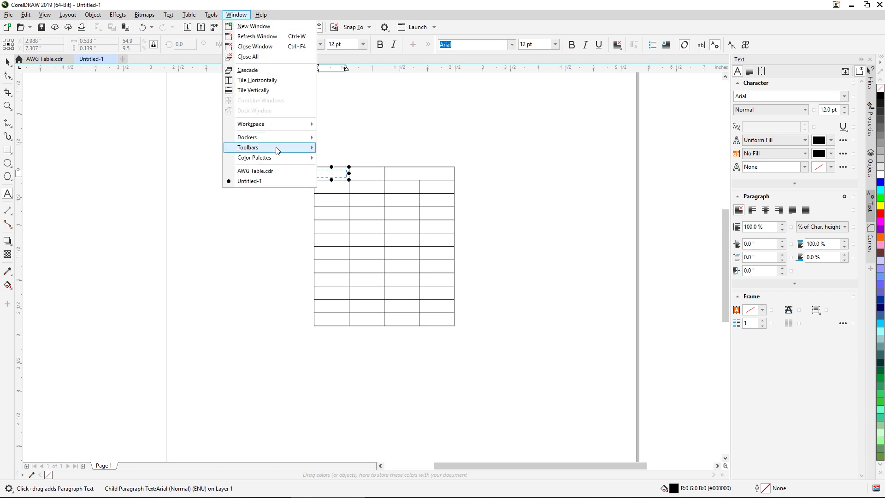
mouse_move(278, 150)
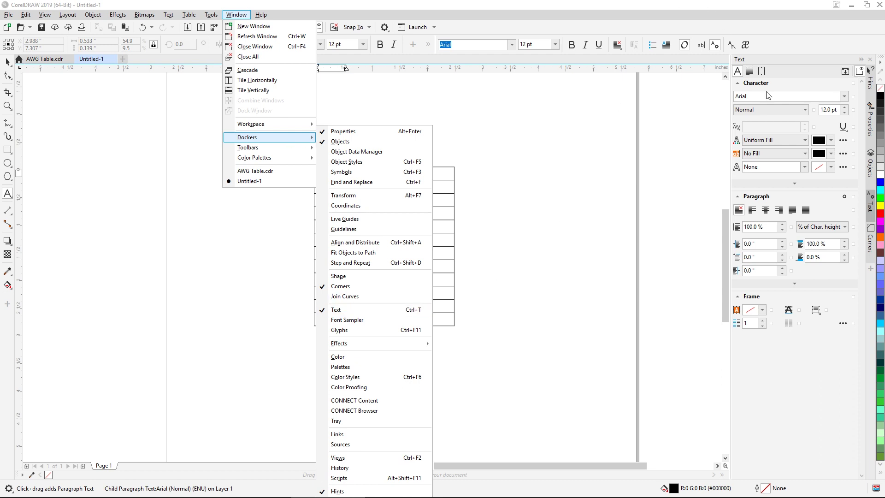
click(773, 72)
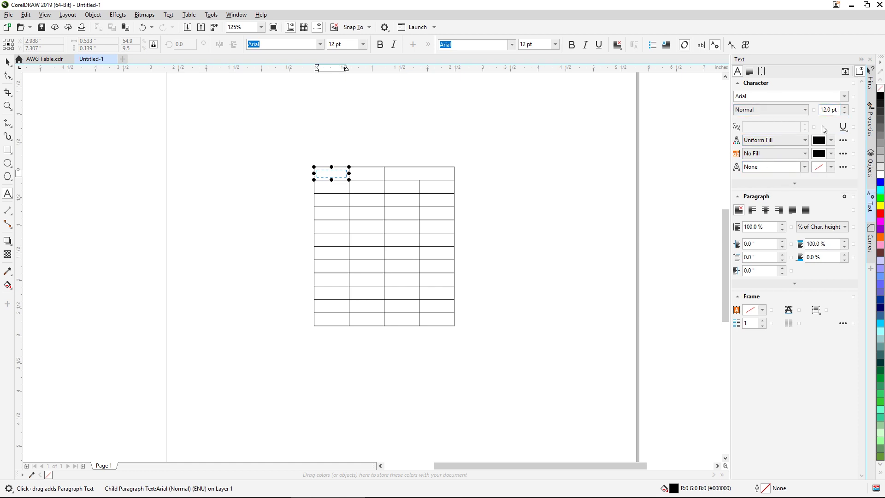
Center the first cell's text both horizontally and vertically.
click(765, 212)
click(816, 311)
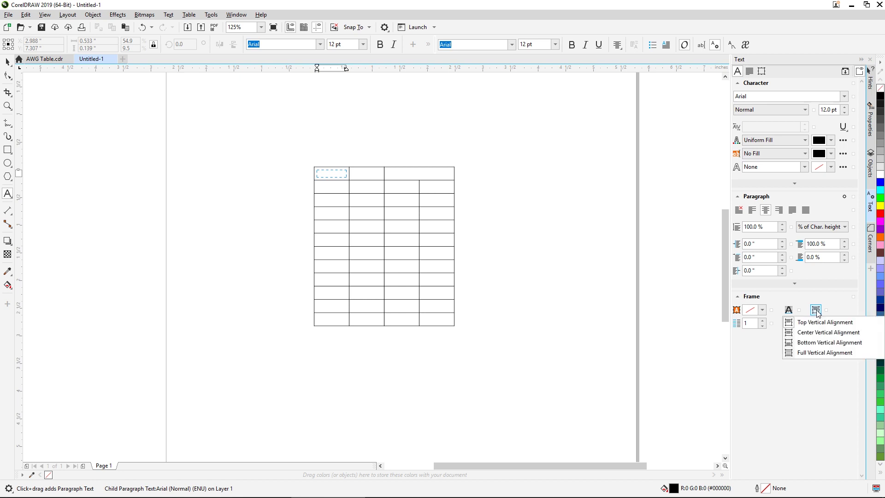
click(804, 335)
Set the first cell's font size to 6 pt and enter the headers AWG and Section in the first two cells.
click(829, 111)
double_click(829, 110)
text(6)
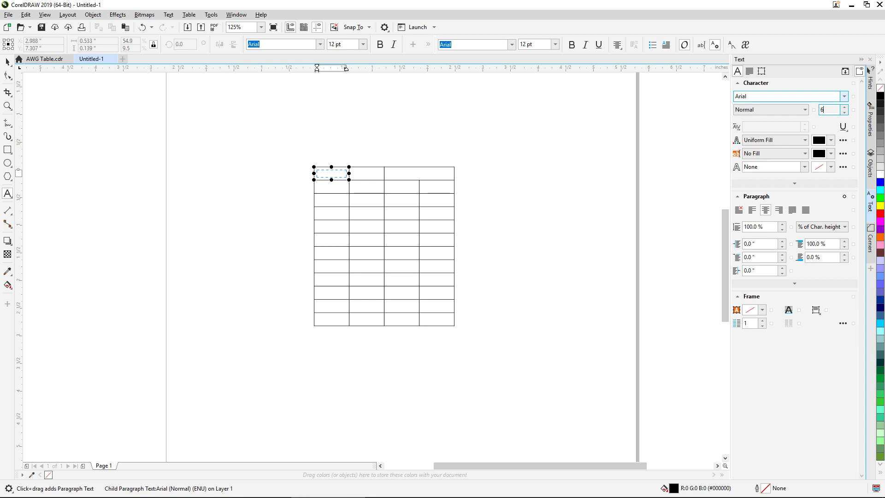
key(Return)
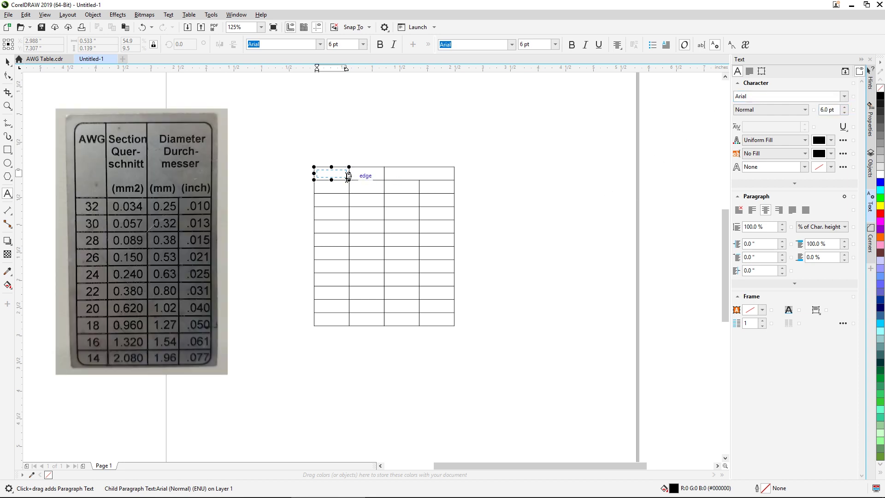
text(AWG)
click(376, 177)
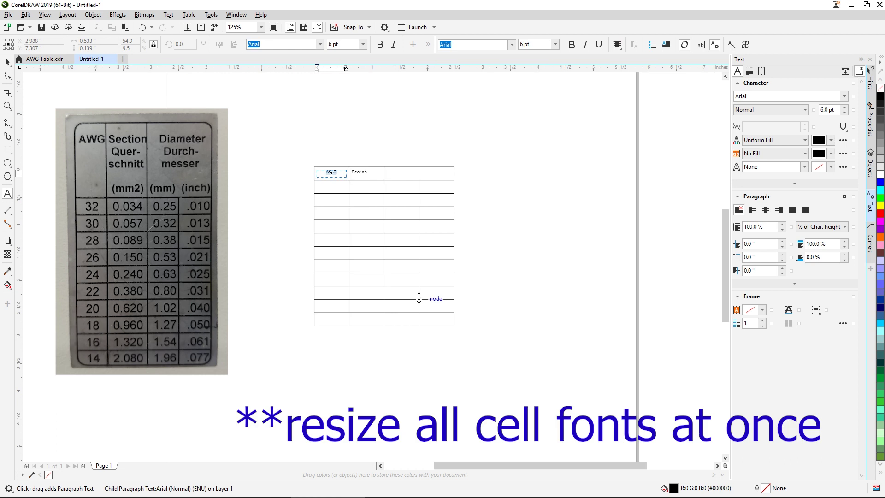
Select all cells of the table and set their font size to 6 pt.
click(7, 61)
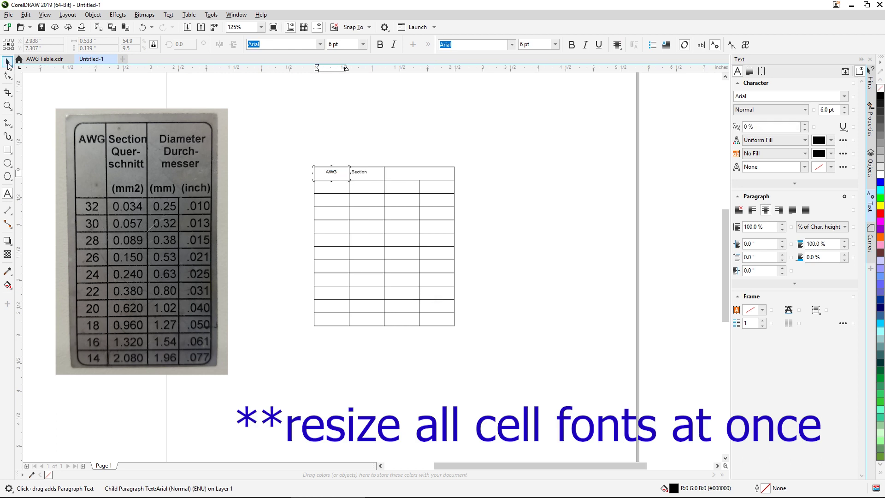
click(353, 210)
mouse_move(353, 210)
mouse_down()
mouse_move(399, 261)
mouse_move(360, 210)
mouse_up()
double_click(334, 174)
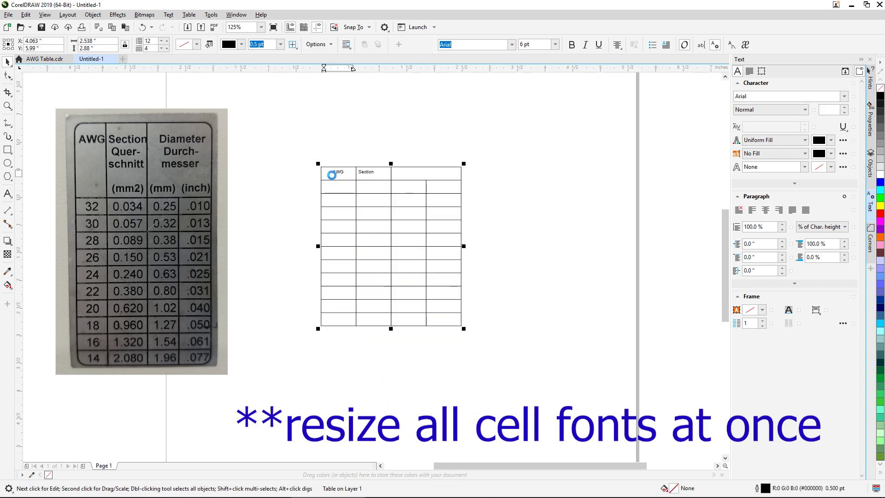
drag(324, 172, 442, 318)
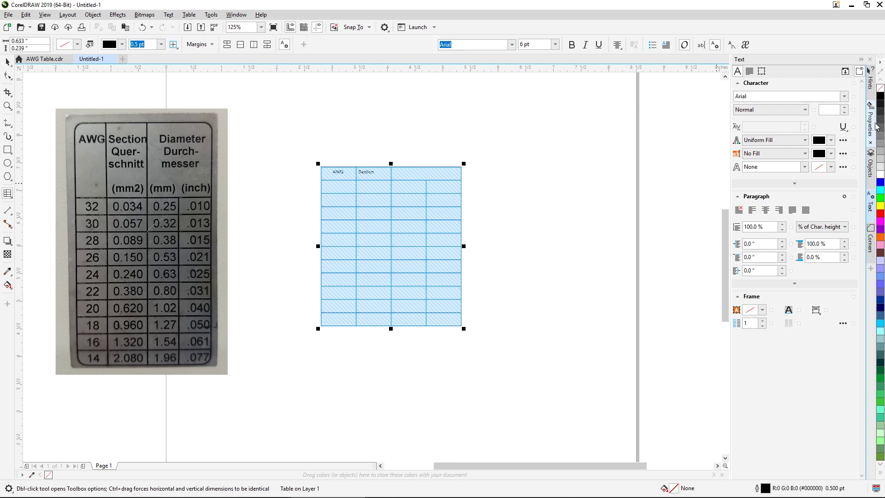
click(817, 110)
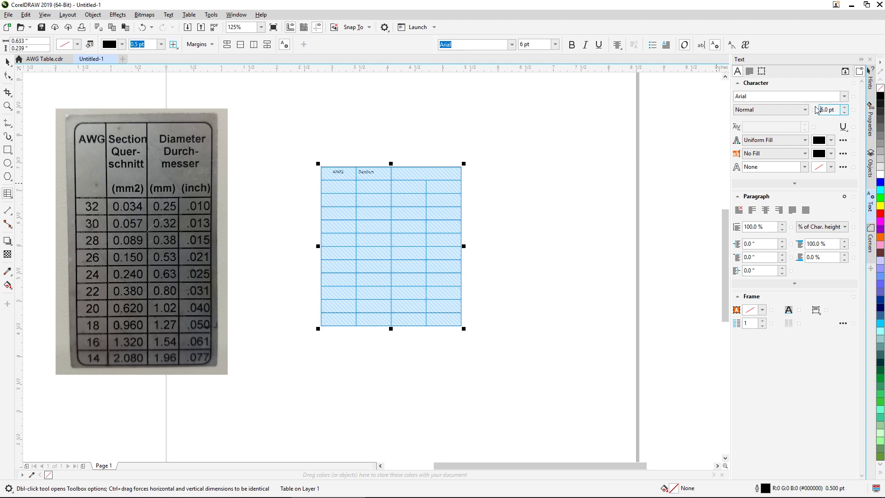
Center the text of all selected cells vertically and horizontally.
click(816, 311)
click(813, 336)
click(765, 211)
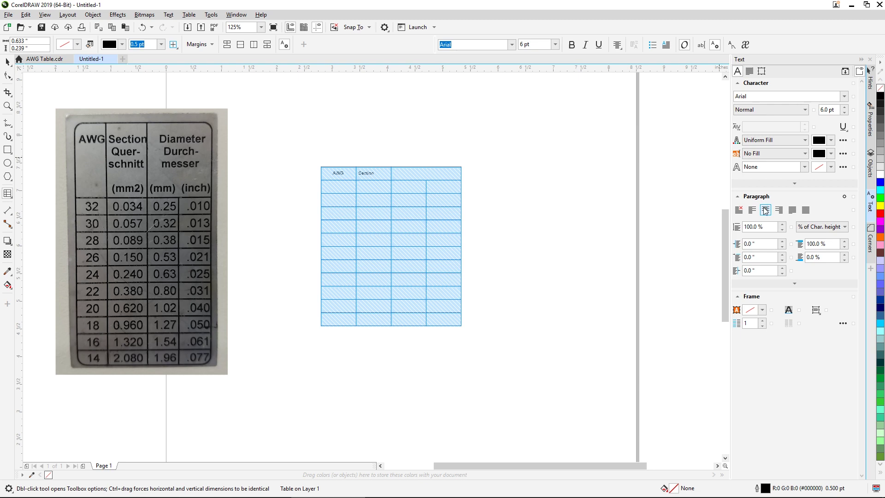
Enter the header Diameter in the merged cell of the first row.
click(416, 175)
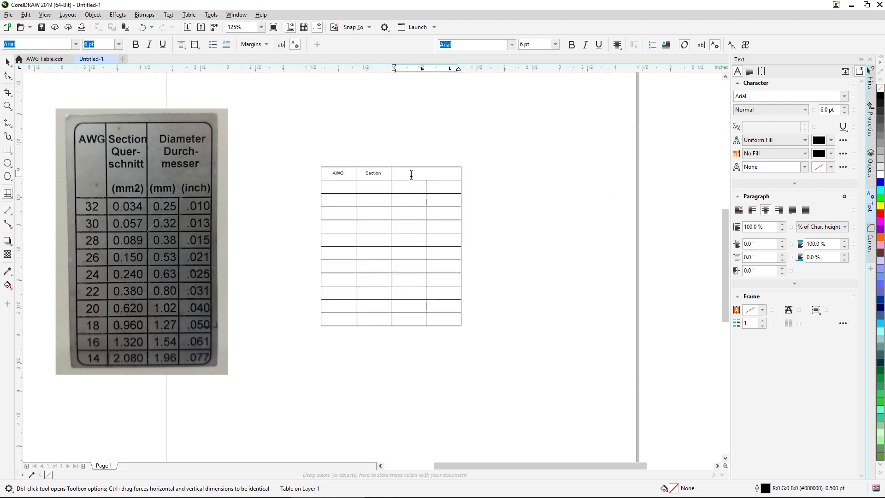
click(412, 175)
text(Diameter)
Fill the second row with the units (mm) and (inch) under Diameter and (mm²) under Section.
click(407, 187)
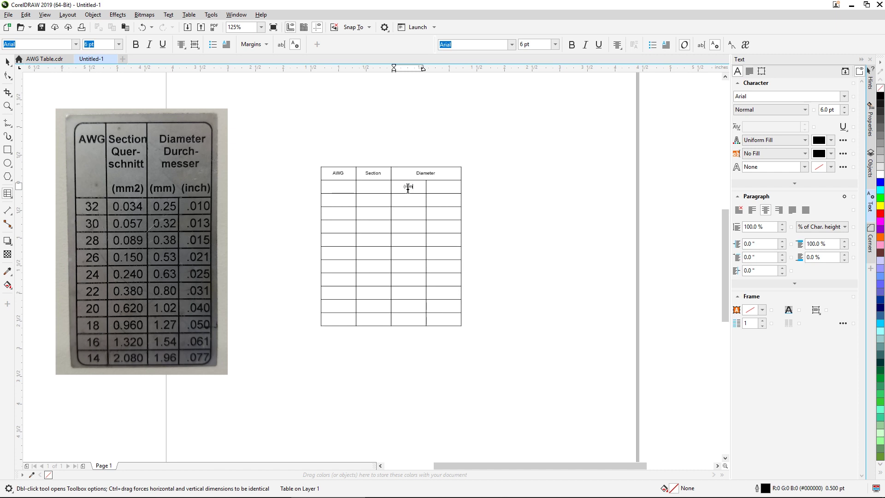
key(Tab)
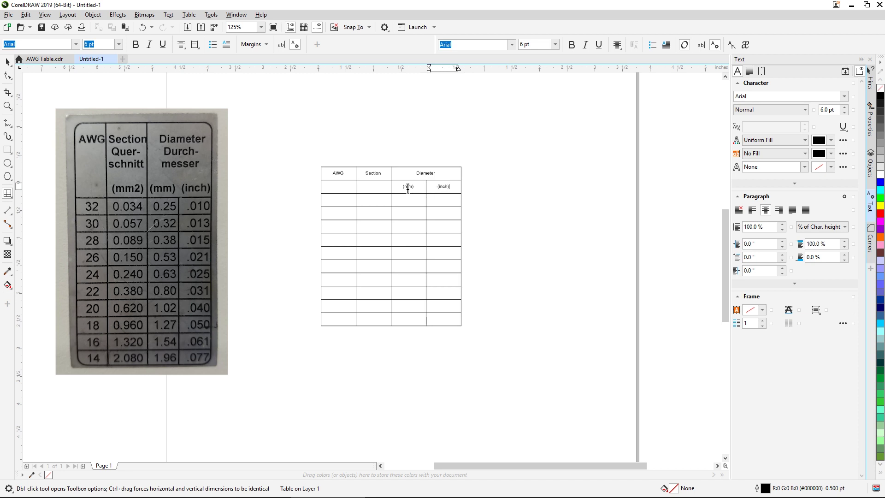
click(377, 185)
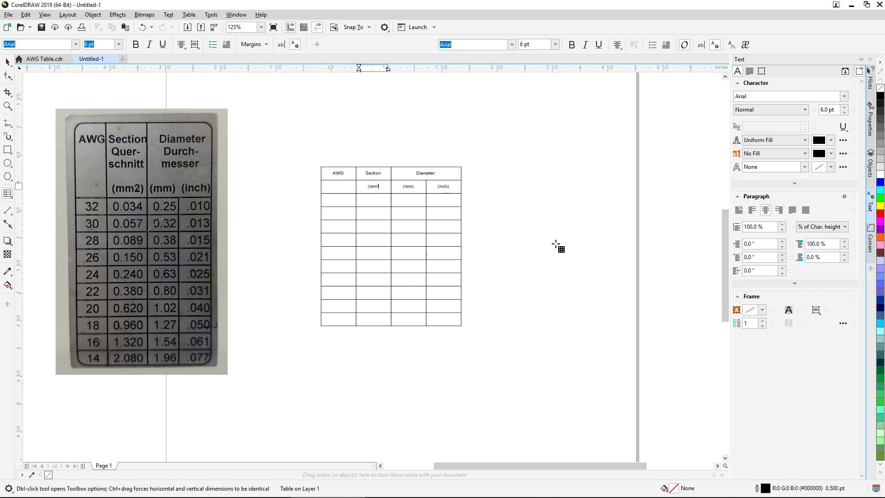
text(²)
key(Escape)
Merge the AWG header cell with the empty cell below it.
drag(350, 173, 348, 184)
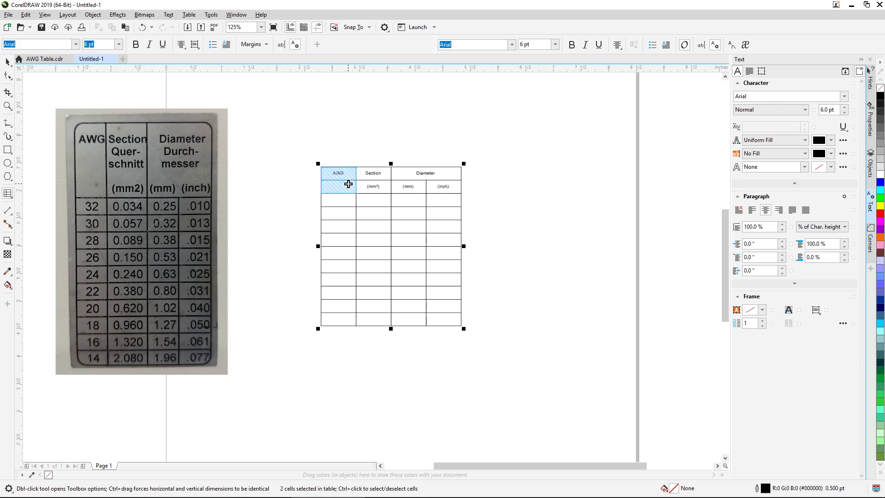
right_click(348, 184)
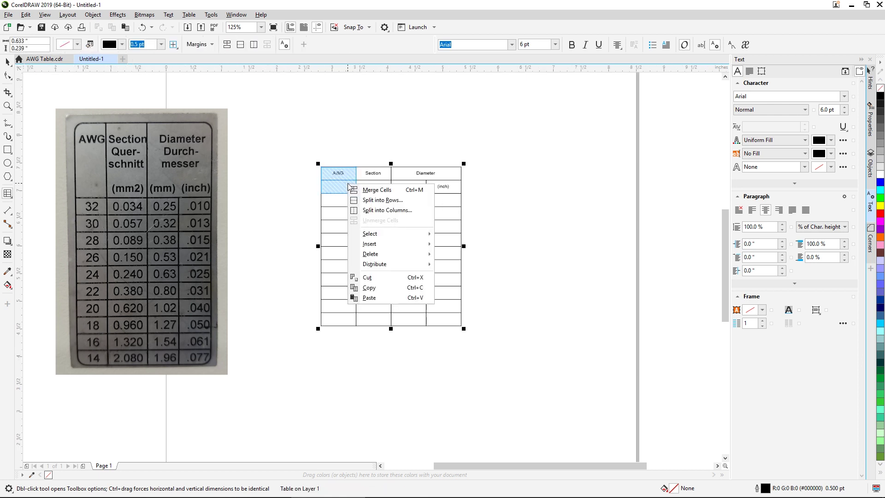
click(390, 190)
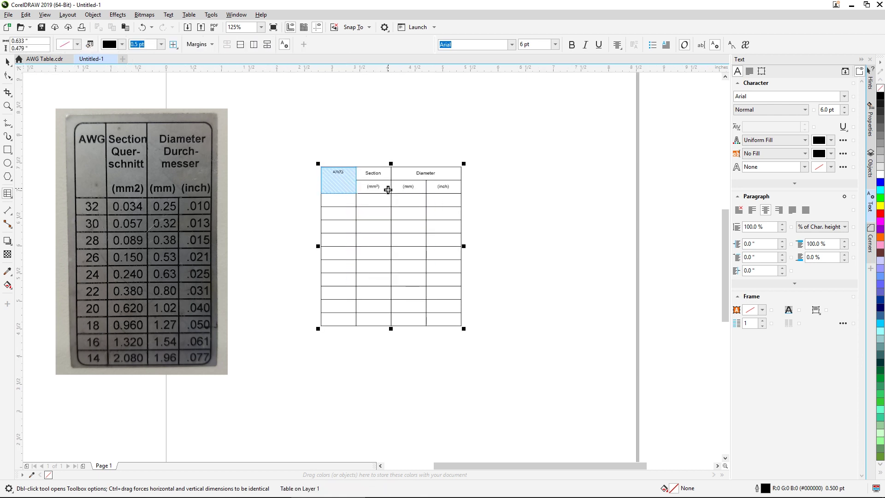
Fill the first data row below the headers with 32, 0.034, 0.25 and .010.
click(352, 215)
click(349, 200)
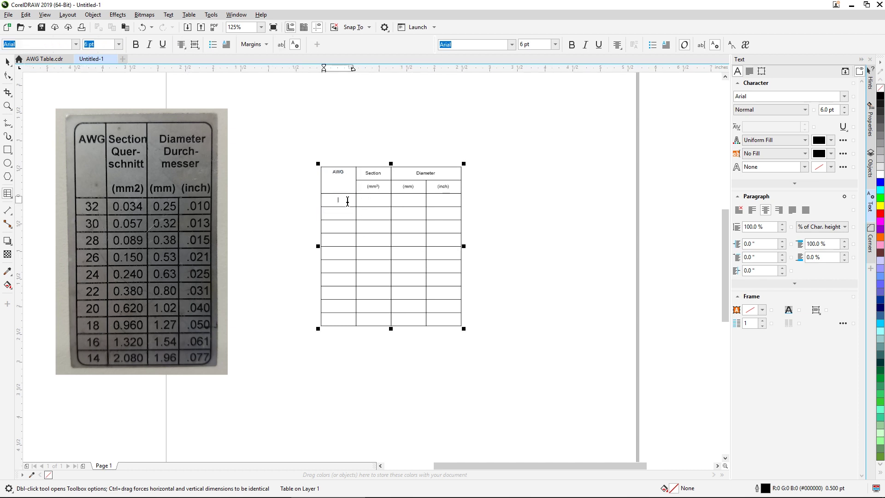
text(32)
key(Tab)
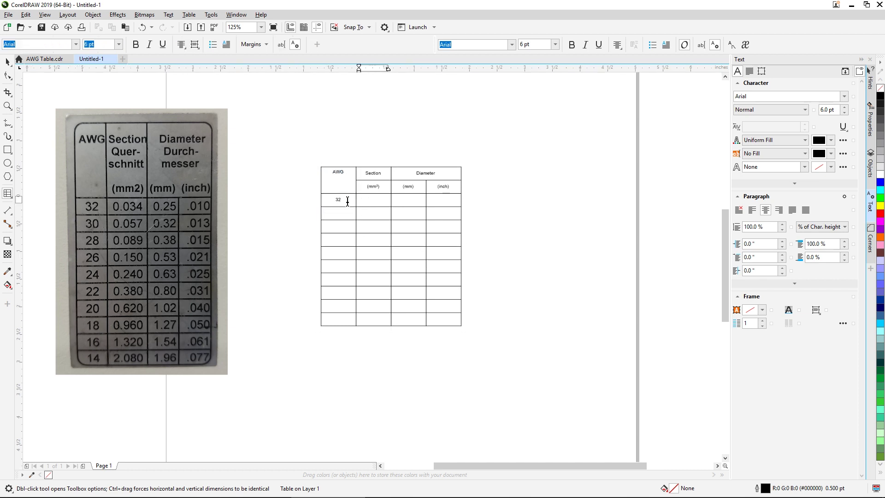
text(0.034)
key(Tab)
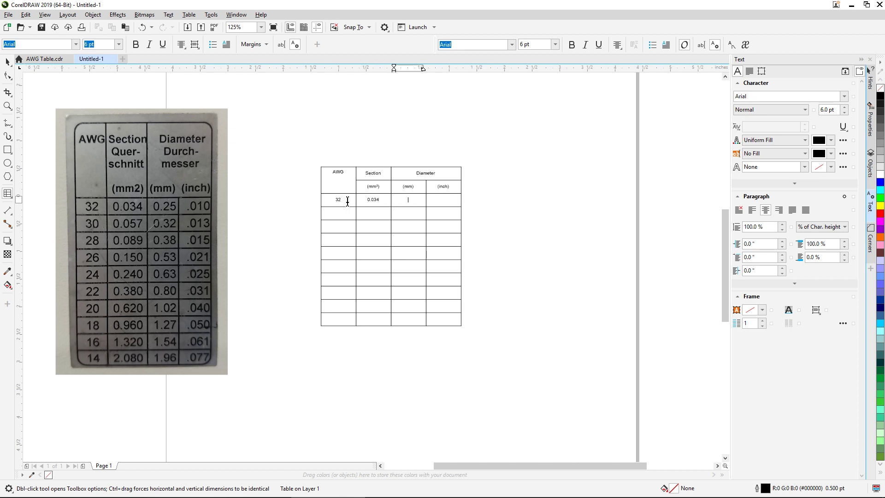
key(Tab)
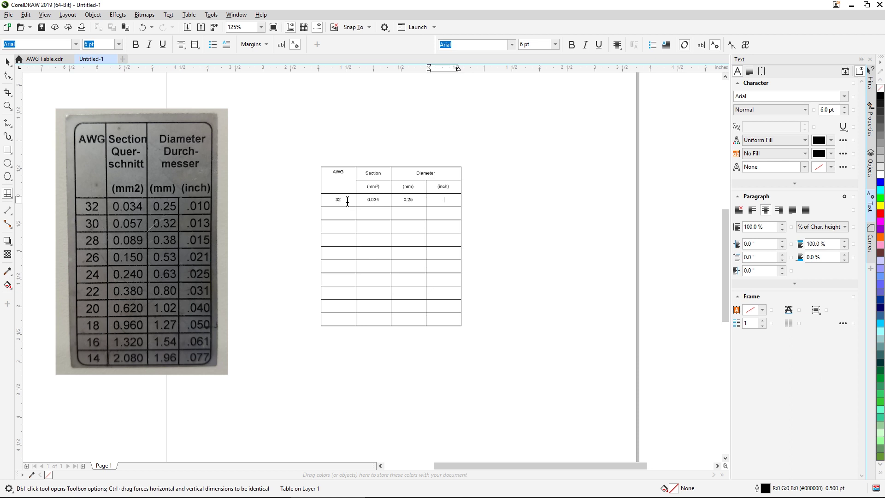
text(.010)
key(Escape)
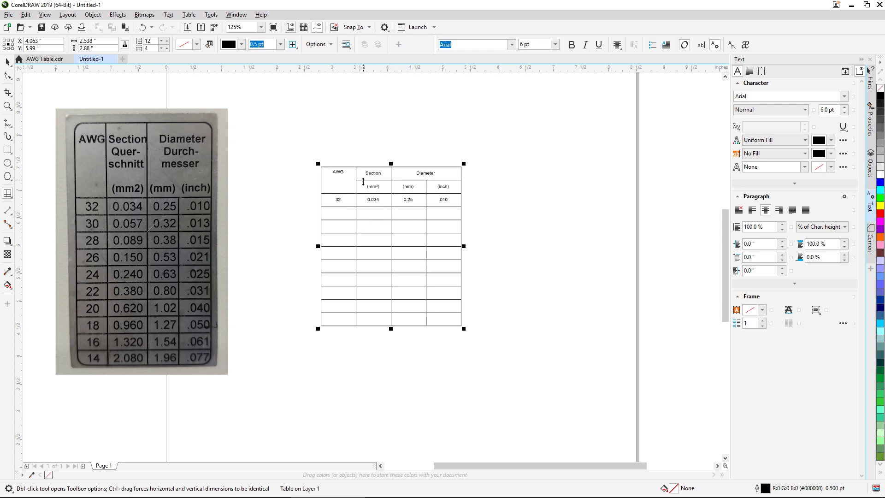
Center the AWG header text vertically in its merged cell.
click(328, 174)
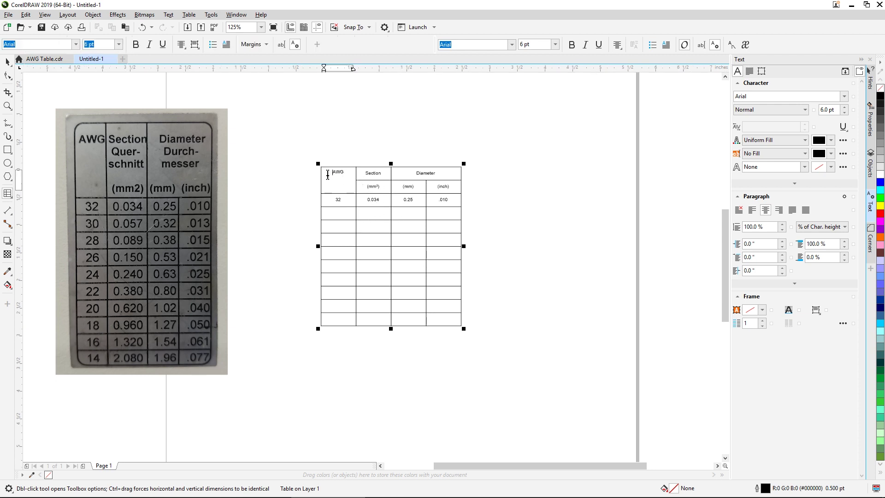
drag(328, 175, 350, 181)
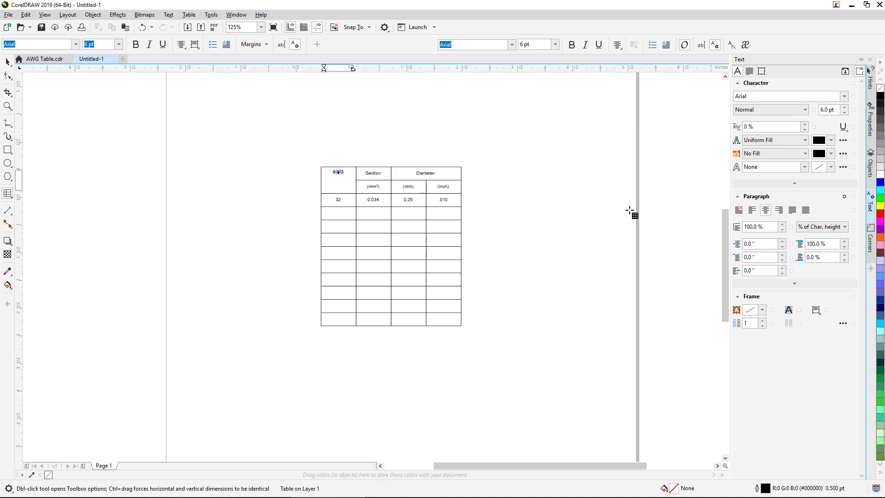
click(818, 309)
click(819, 329)
click(331, 177)
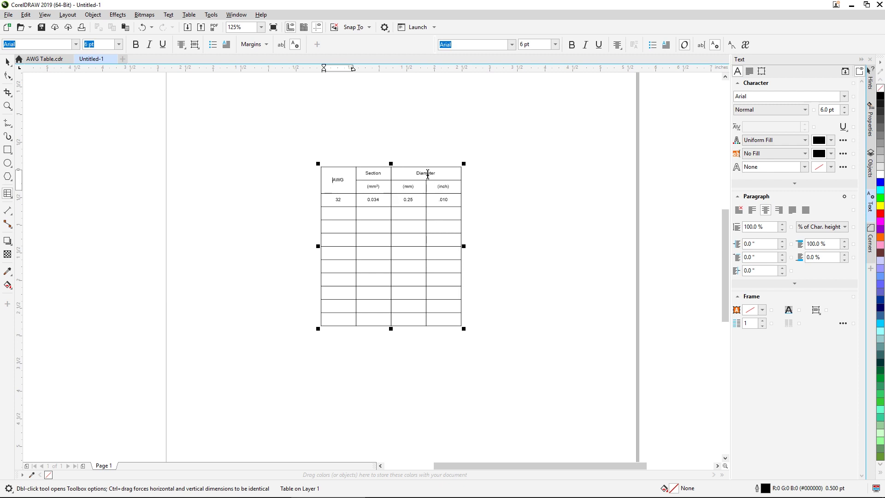
click(305, 149)
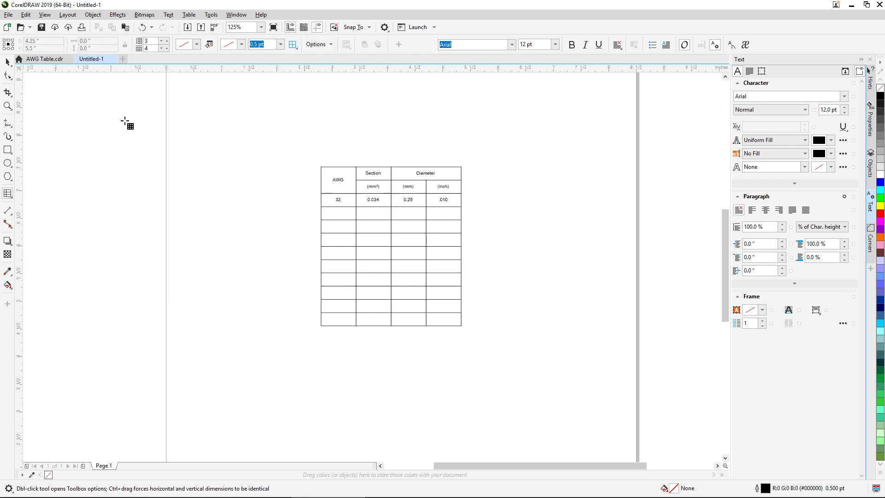
Resize the whole table to 1.378 in wide and 2.869 in high.
click(8, 65)
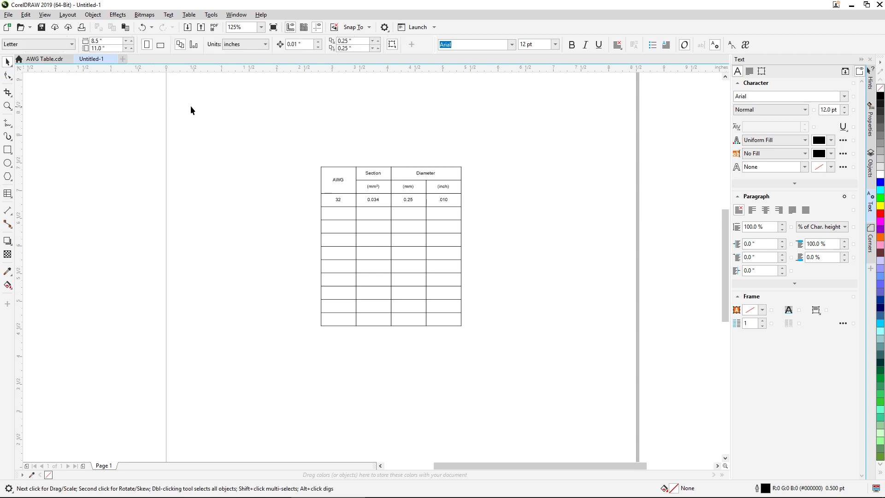
click(397, 175)
text(1.375)
key(Return)
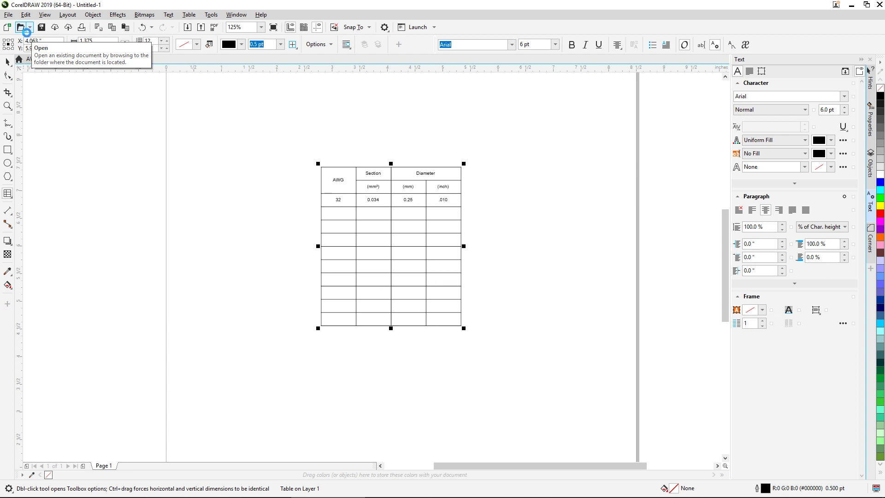
click(92, 49)
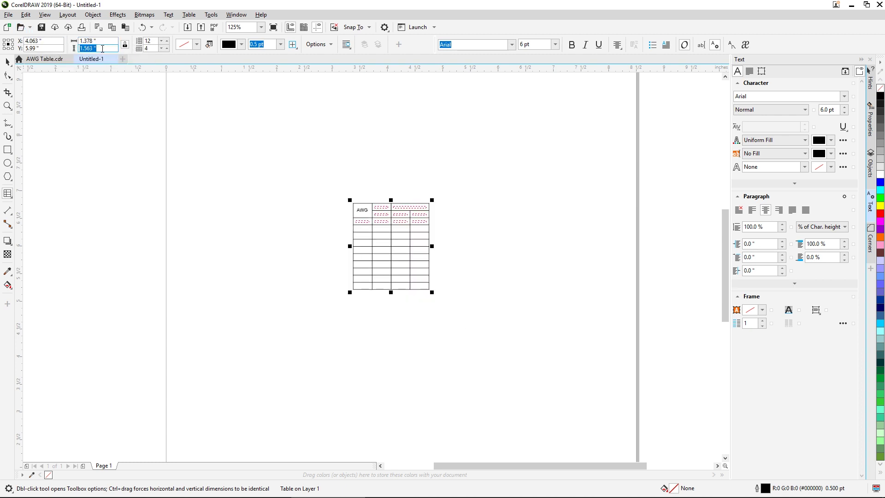
text(2.869)
key(Return)
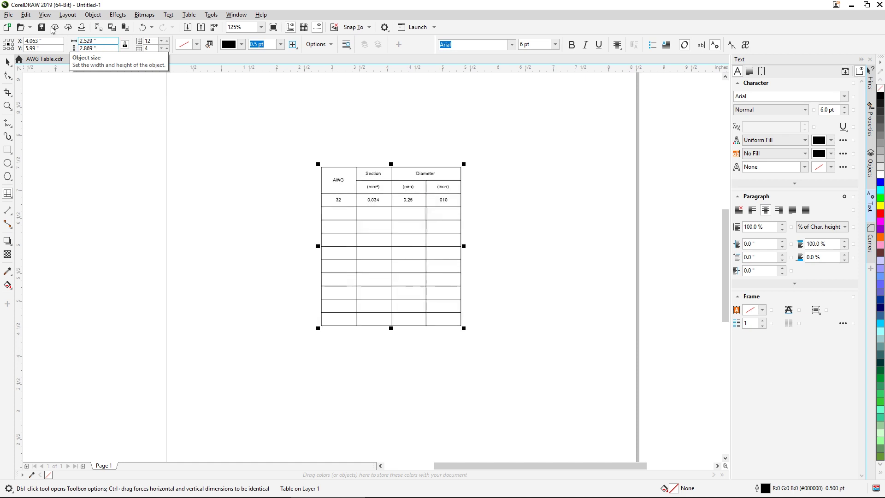
click(92, 41)
text(1.378)
key(Return)
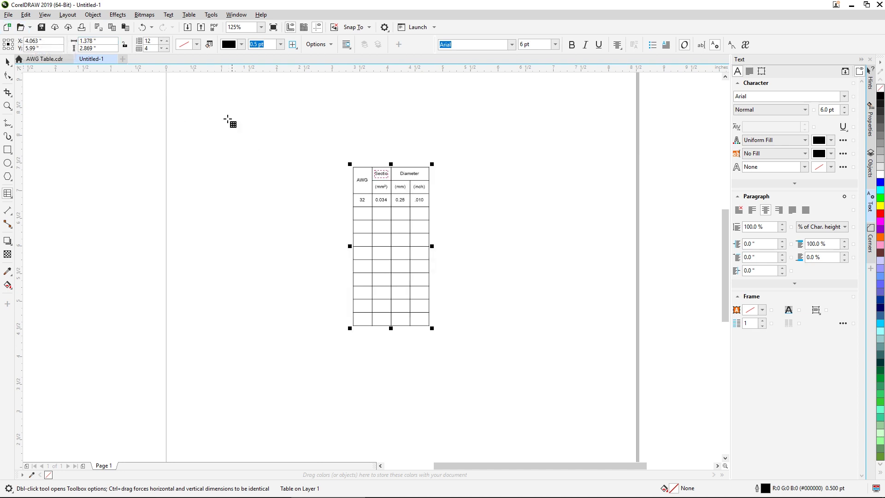
Widen the Section column to fit its header by narrowing the columns under Diameter.
click(380, 174)
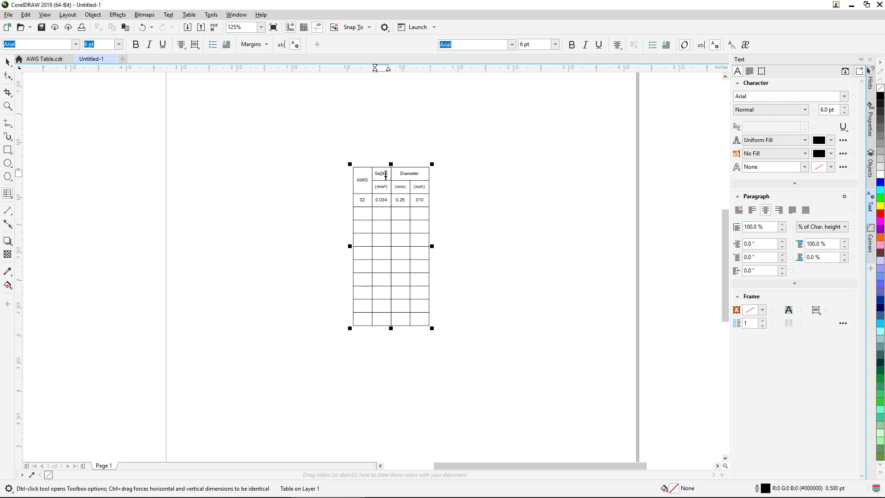
drag(391, 176, 412, 184)
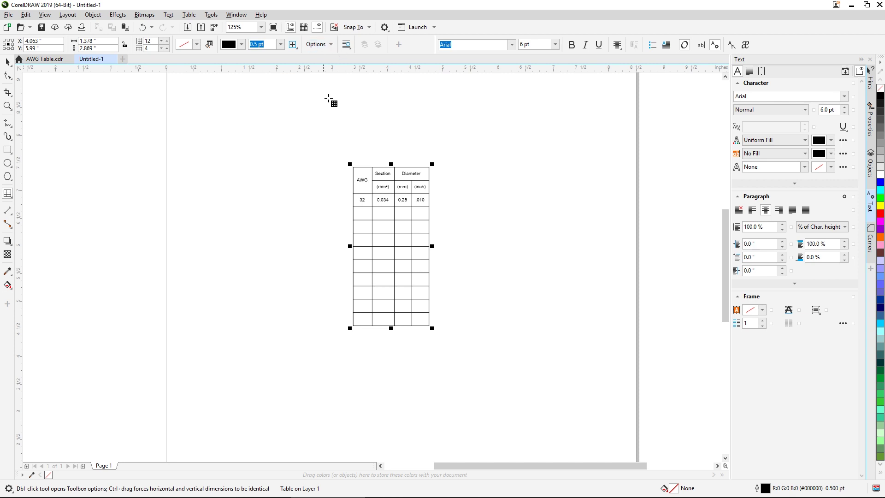
Separate the table's cell borders with a cell spacing of 0.001 in, and inspect the doubled lines up close.
click(328, 45)
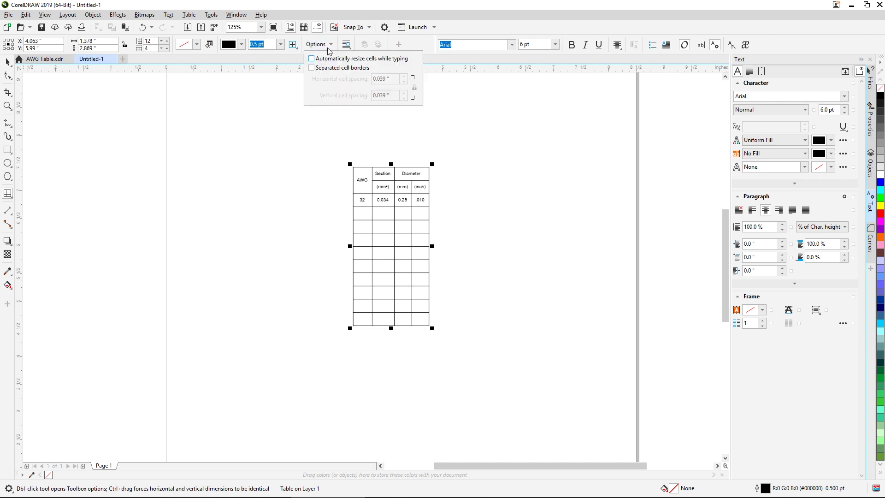
click(313, 68)
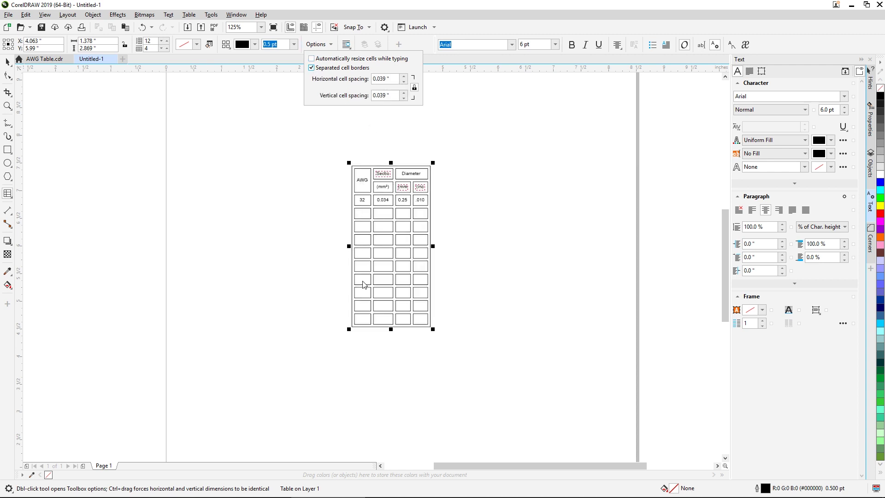
double_click(384, 95)
double_click(382, 79)
text(0.001)
key(Return)
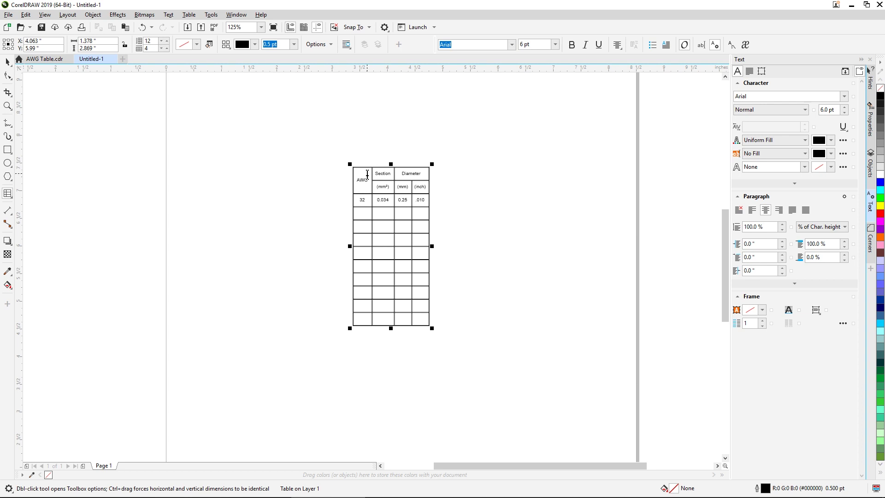
scroll(393, 217, up, 3)
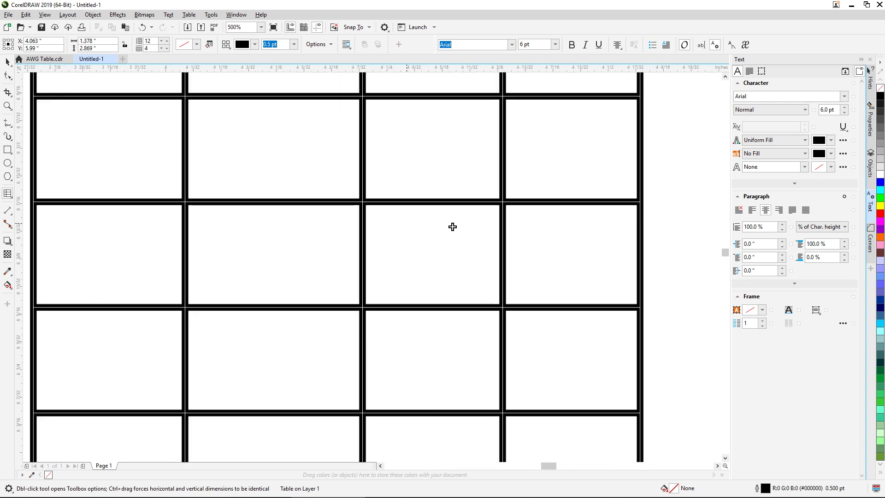
scroll(452, 226, up, 2)
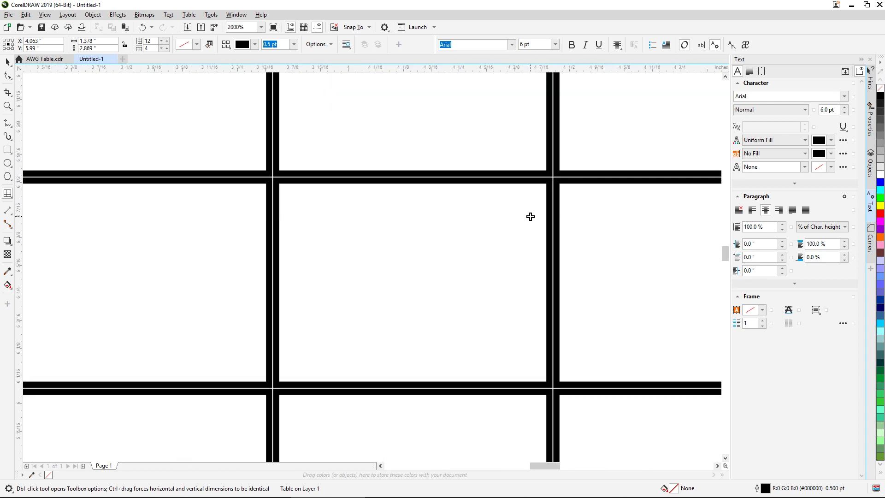
scroll(530, 217, down, 4)
scroll(544, 213, up, 1)
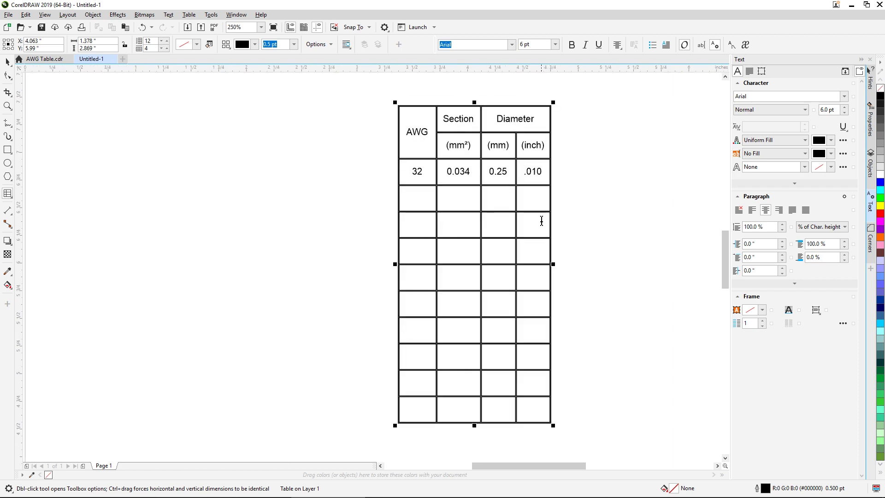
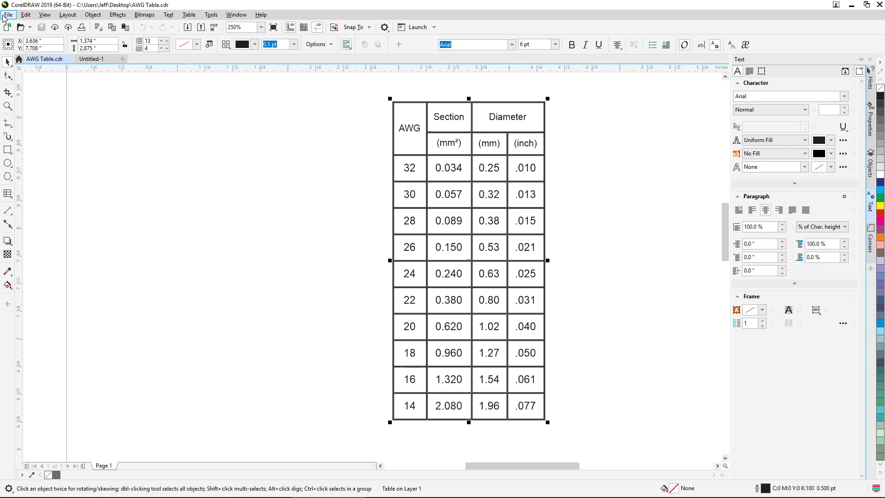
Start exporting the completed AWG Table document to the Desktop as the Adobe Illustrator file AWG Table.ai.
click(8, 15)
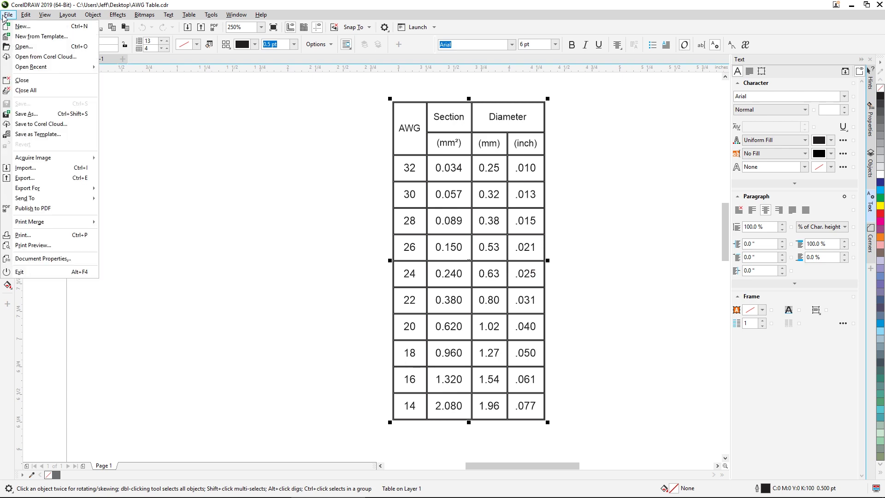
click(29, 183)
click(411, 298)
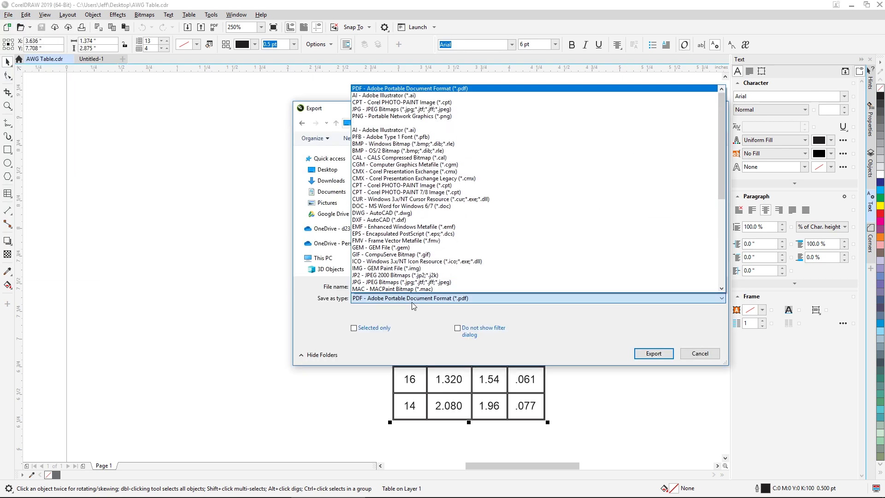
click(383, 94)
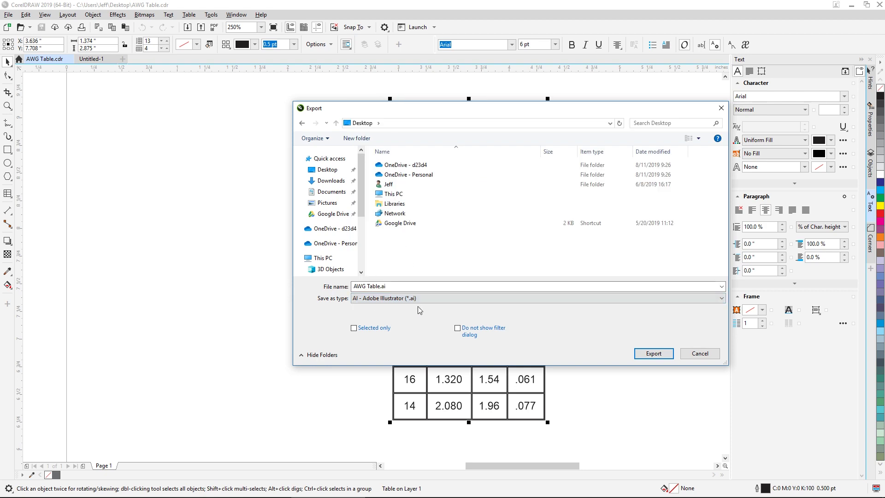
key(Return)
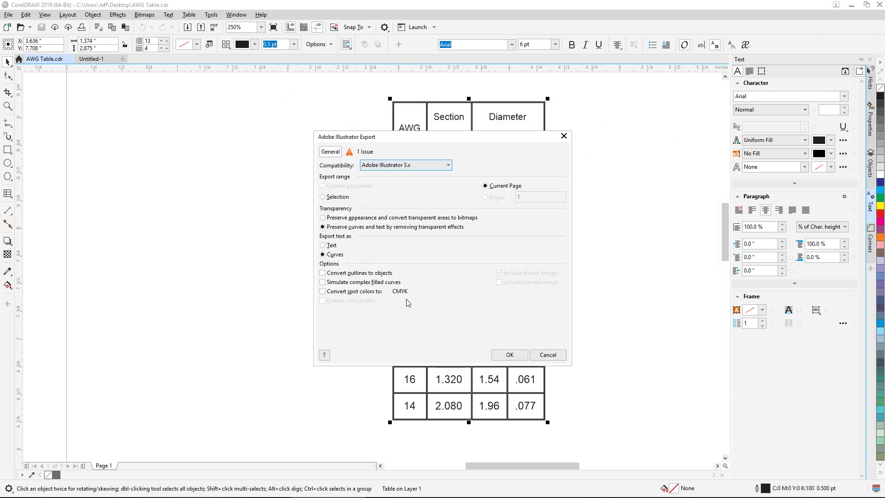
Export with Adobe Illustrator 3.x compatibility and the text as curves.
click(375, 165)
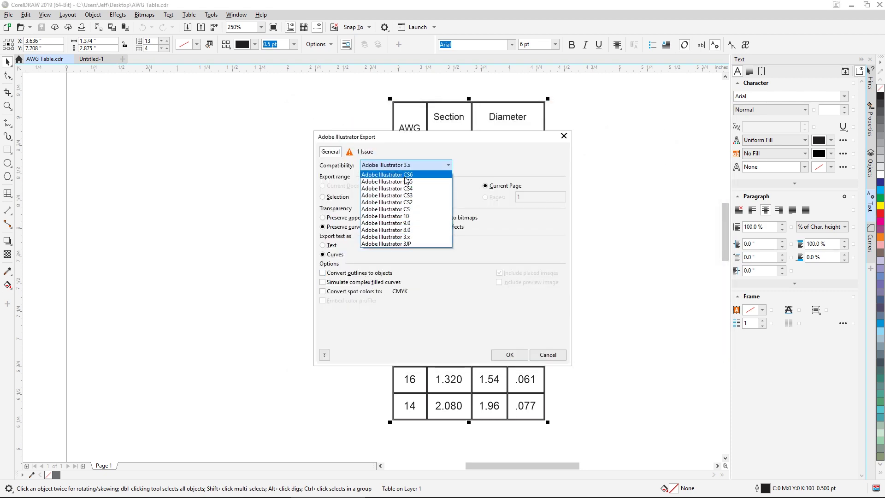
click(409, 237)
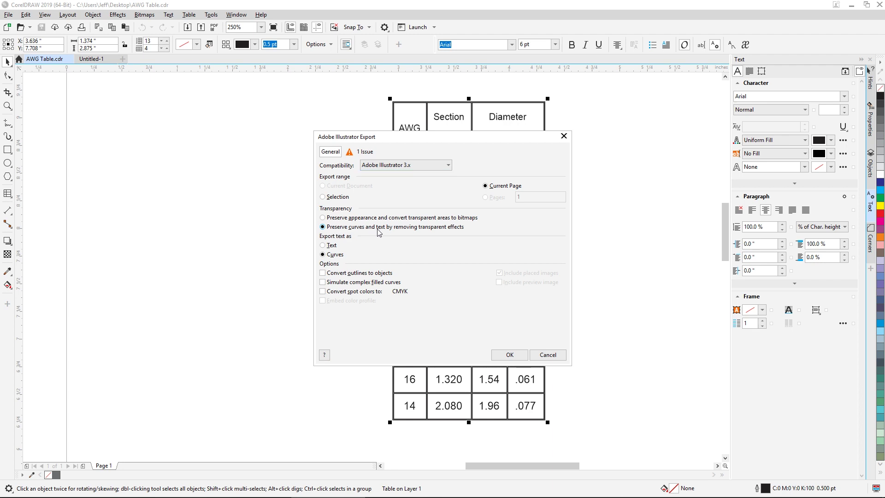
click(328, 255)
click(510, 355)
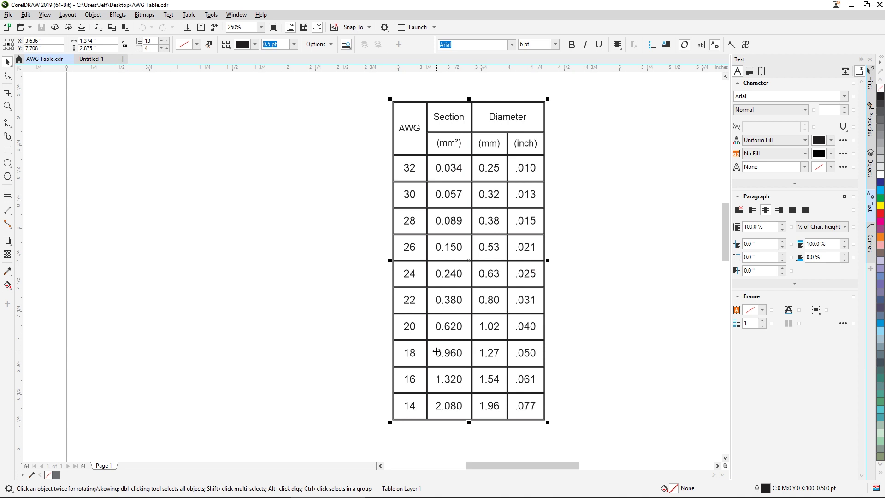
Switch to the laser marking program and import the vector file AWG Table.ai from the Desktop.
mouse_move(226, 492)
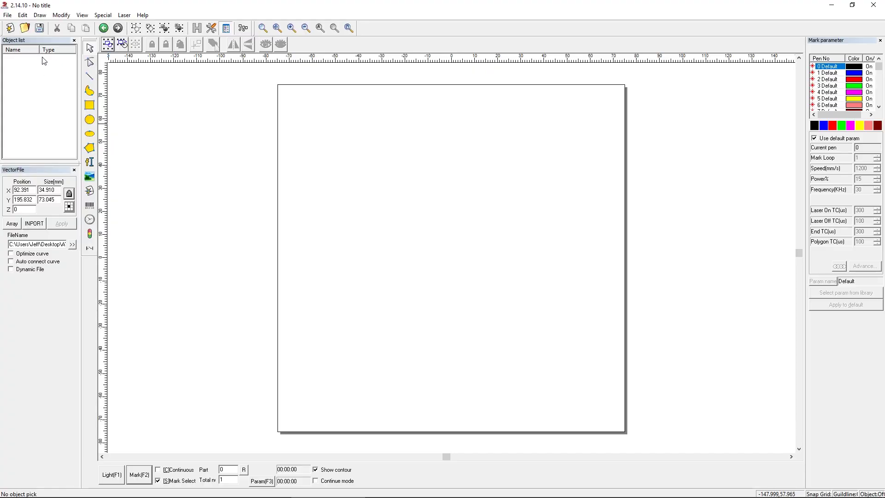
click(8, 15)
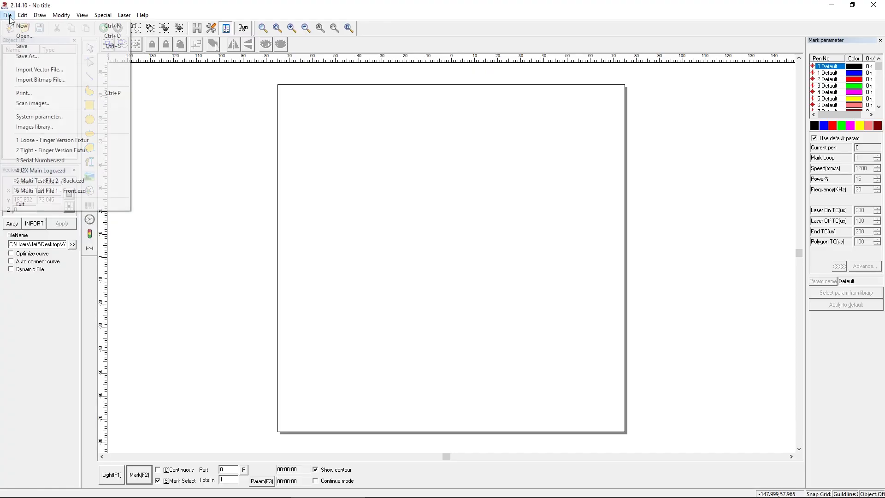
click(28, 69)
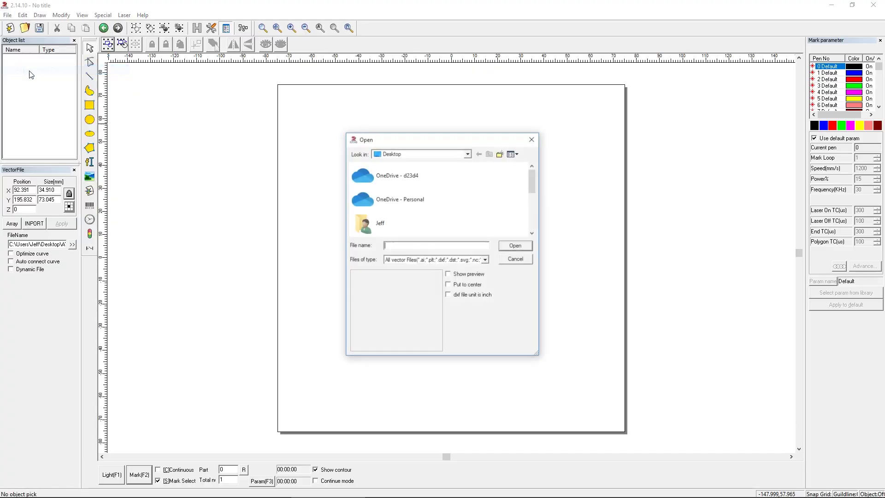
scroll(444, 210, down, 2)
scroll(444, 212, down, 1)
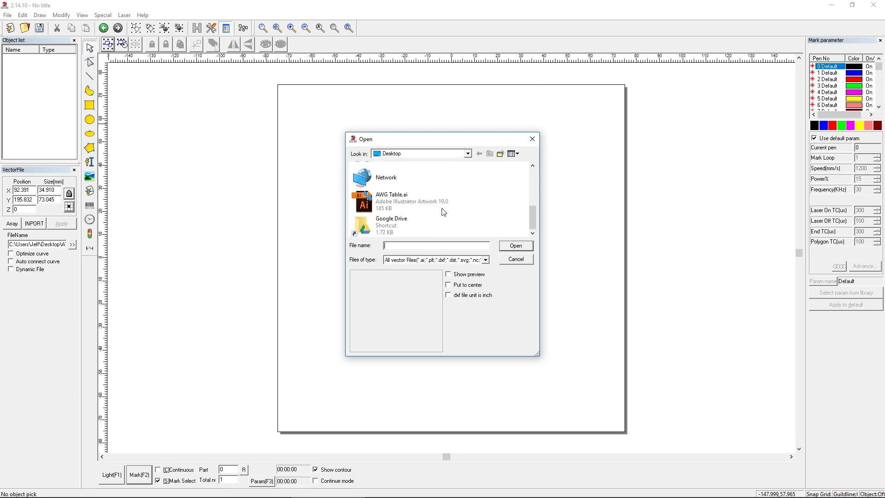
click(394, 200)
double_click(394, 199)
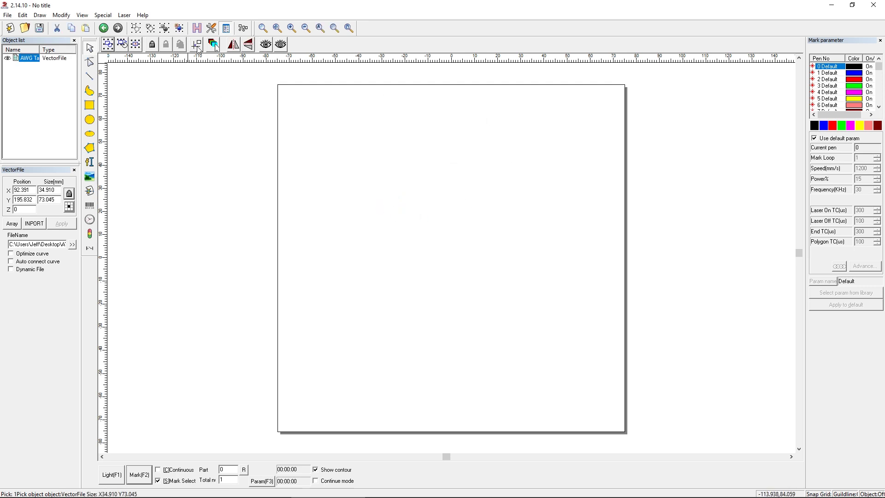
Centre the imported AWG table on the work area origin and apply a cross hatch at 0 degrees with 0.075 mm line distance.
click(196, 45)
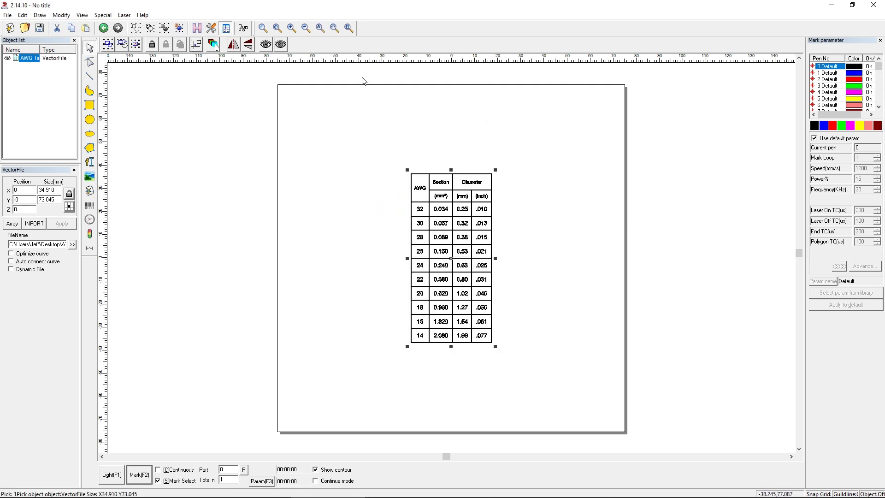
click(335, 28)
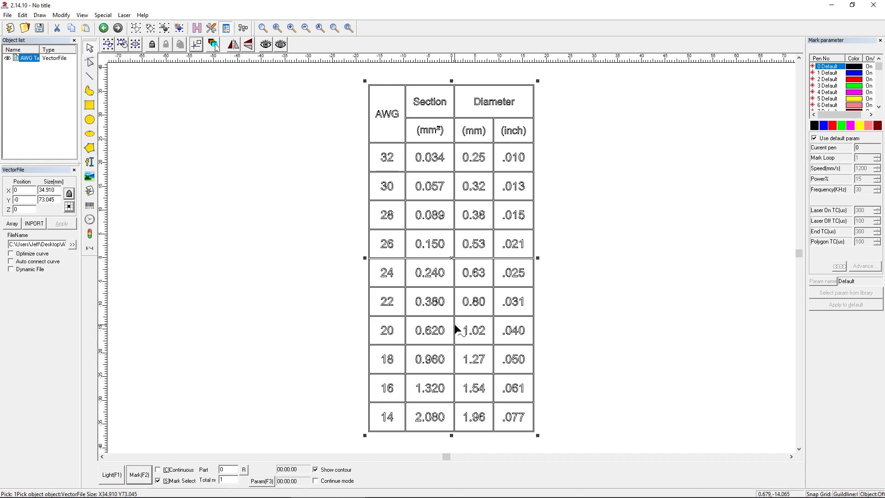
click(197, 29)
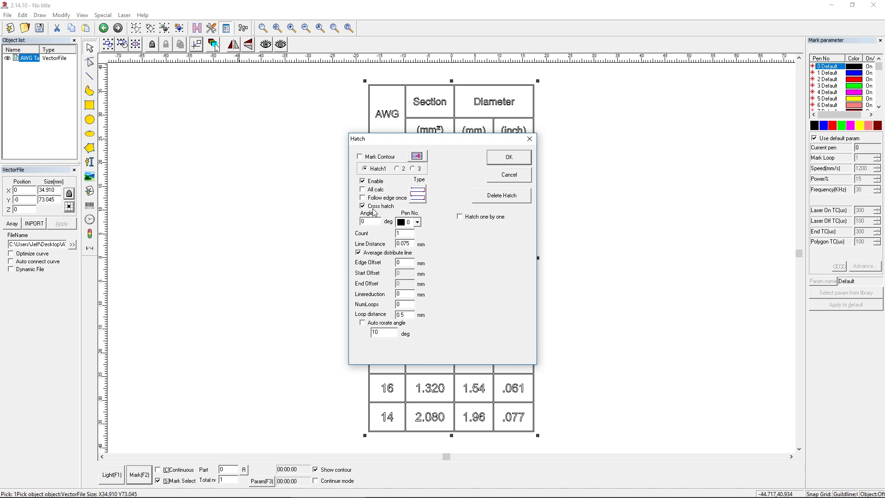
click(499, 159)
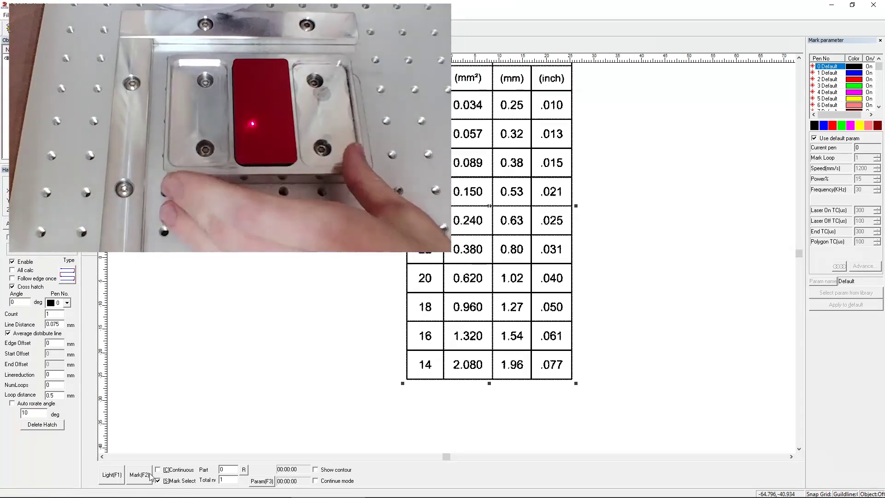
Preview the hatched table's bounding frame on the workpiece with the red light to check its alignment.
scroll(563, 159, down, 2)
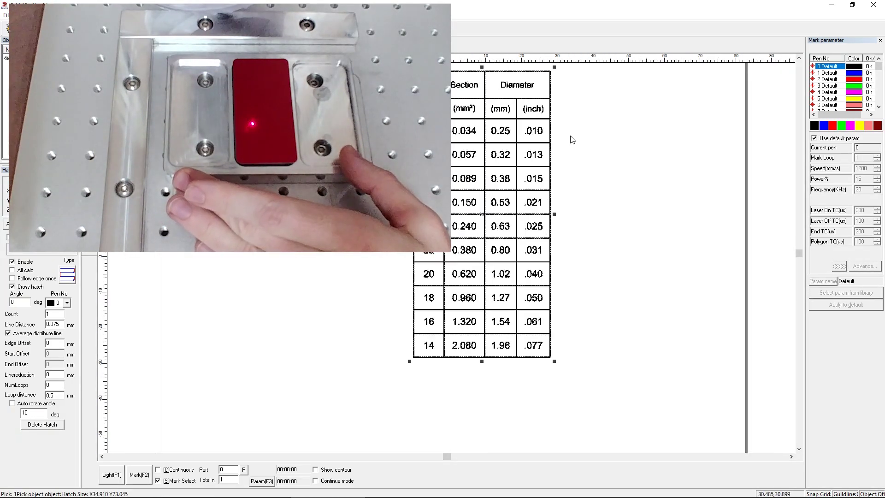
scroll(565, 127, up, 1)
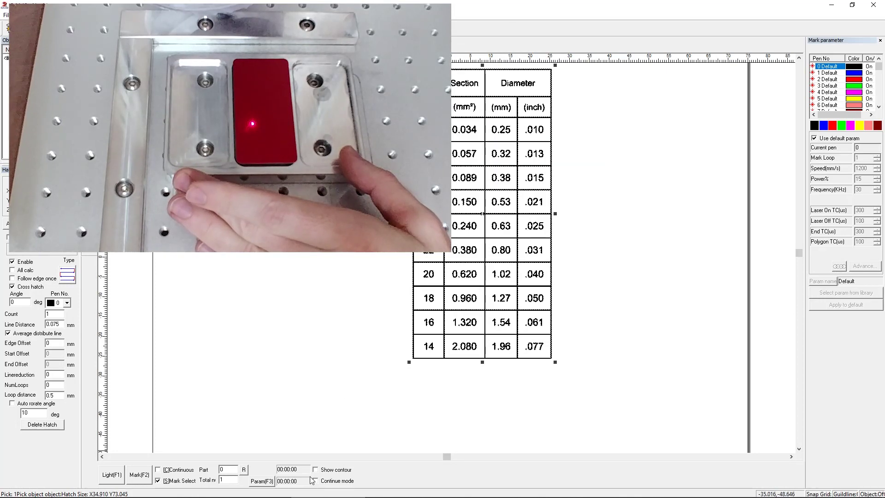
click(113, 475)
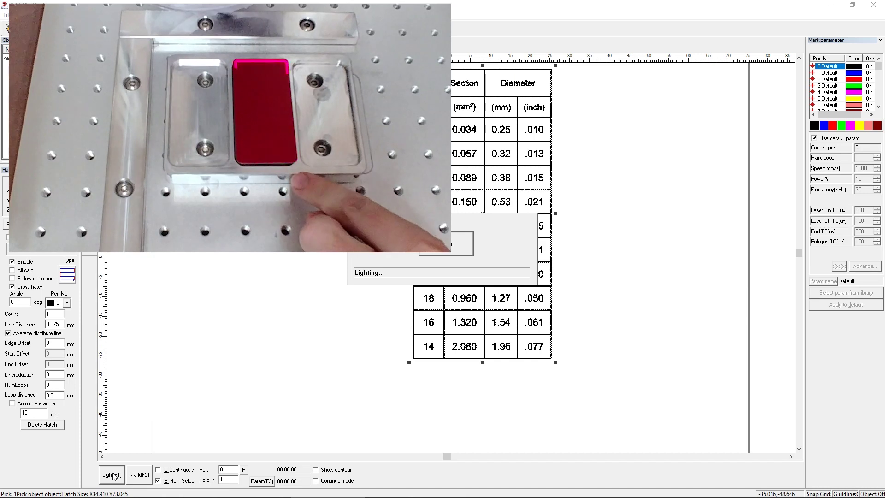
key(Escape)
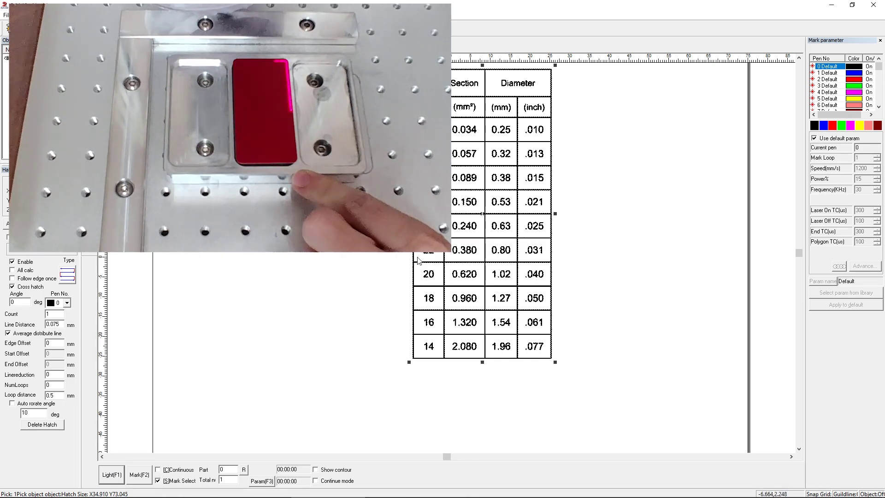
Enable contour display and run the red light preview again to trace the table's contours on the workpiece.
click(316, 470)
click(114, 476)
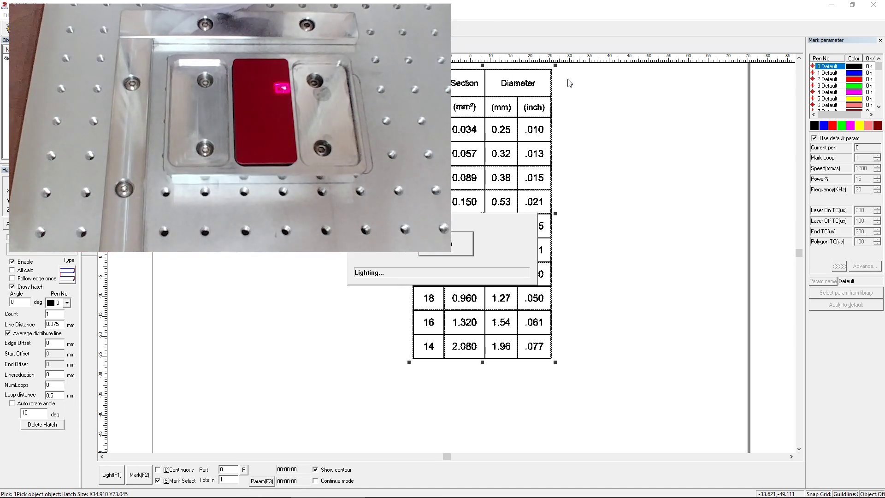
click(470, 238)
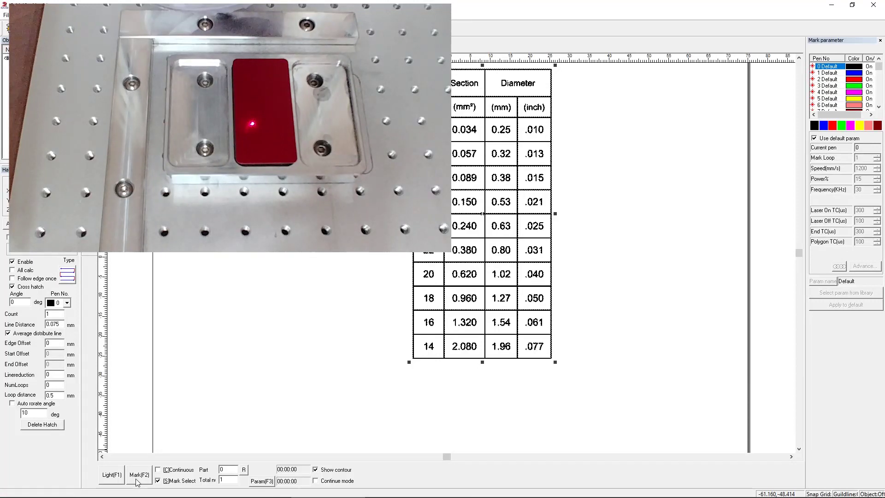
Override the default parameters of pen 0 with speed 750 mm/s, power 60%, frequency 25 KHz, Laser On TC -400 and Polygon TC 0.
click(724, 179)
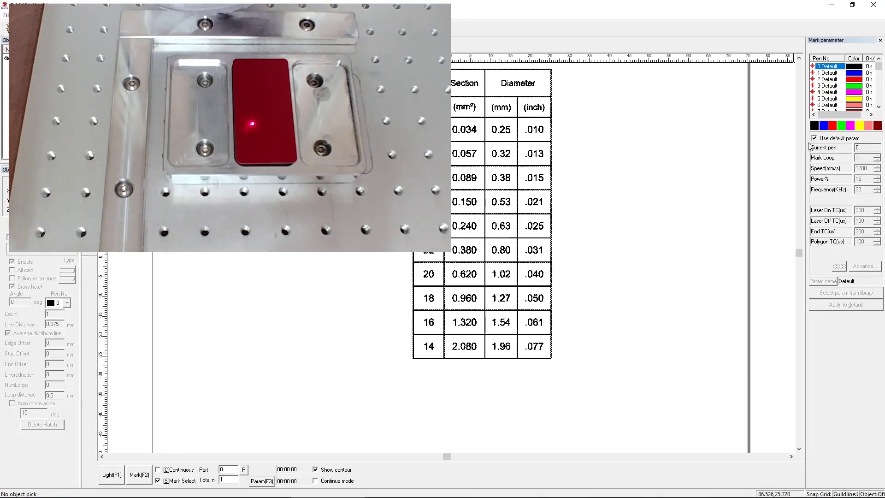
click(814, 138)
double_click(862, 168)
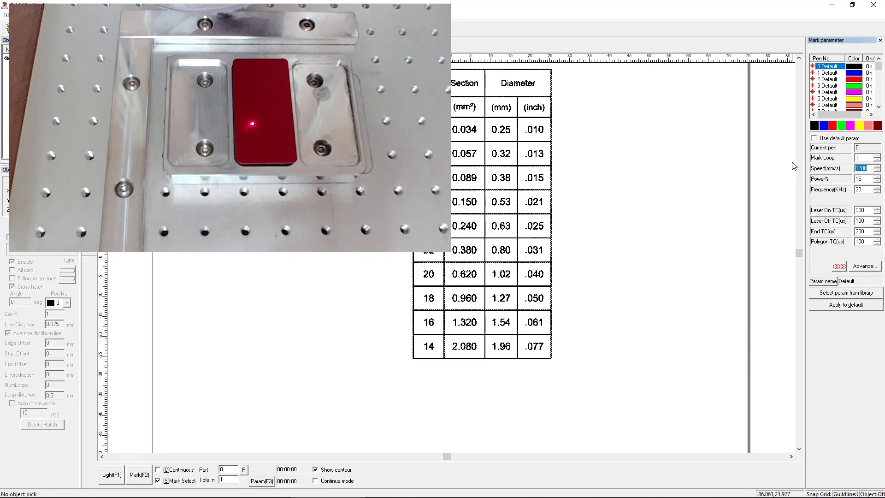
text(750)
double_click(858, 179)
text(60)
key(Tab)
key(Tab)
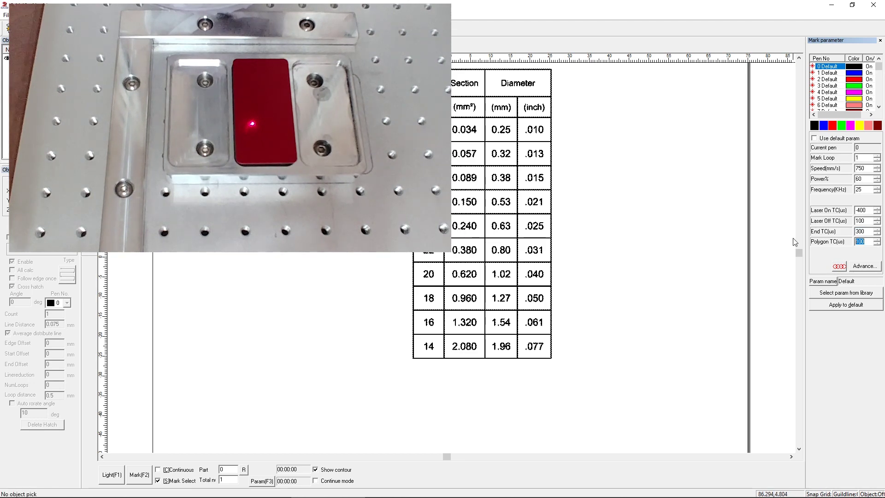
text(0)
click(661, 274)
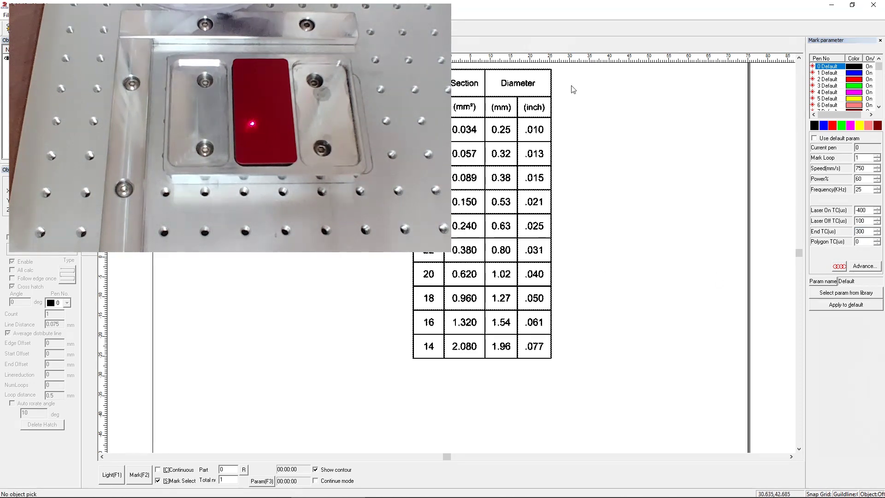
Select the whole hatched table and start laser marking it on the workpiece.
mouse_move(571, 68)
mouse_down()
mouse_move(337, 322)
mouse_move(340, 378)
mouse_up()
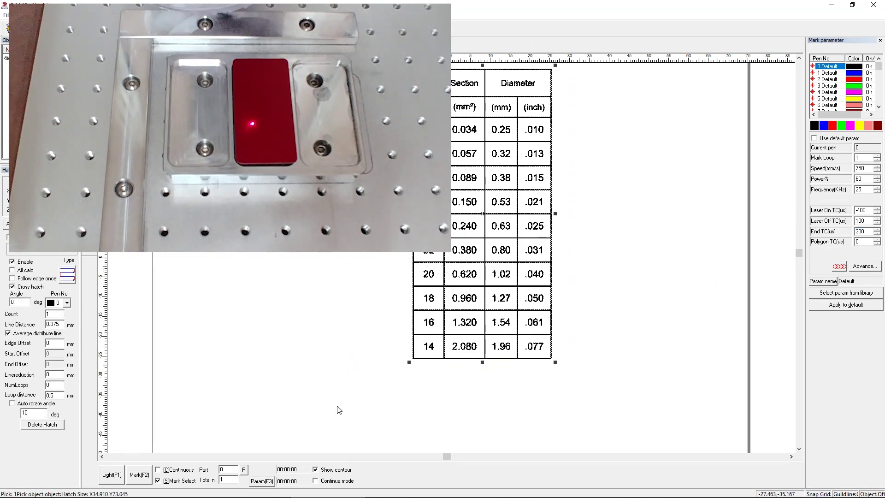
click(135, 479)
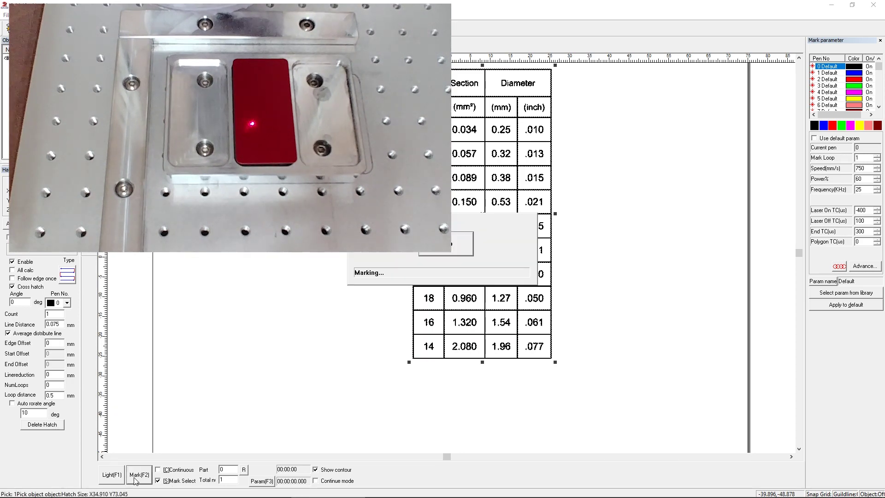